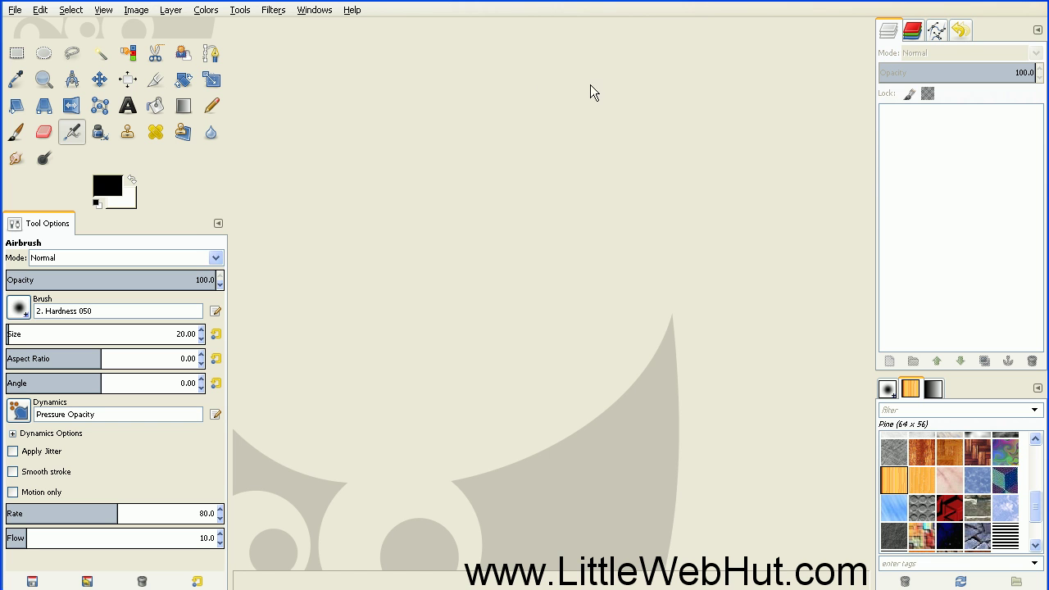
Step: Create a new white image measuring 640 × 640 px
{"action": "left_click", "coordinate": [15, 10]}
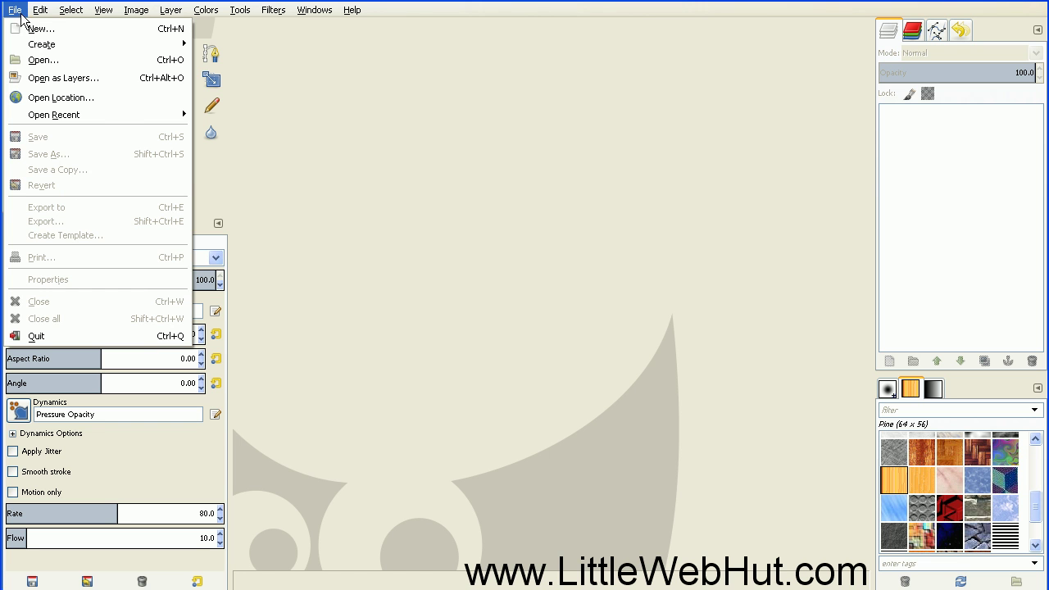
{"action": "left_click", "coordinate": [25, 28]}
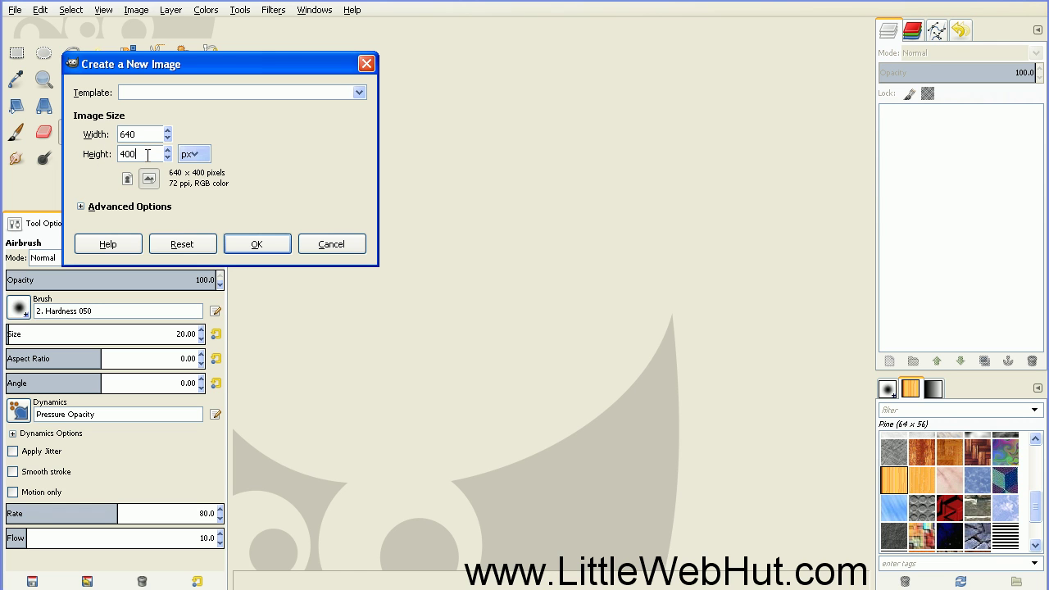
{"action": "left_click_drag", "start_coordinate": [147, 155], "coordinate": [112, 153]}
{"action": "type", "text": "640"}
{"action": "left_click", "coordinate": [255, 246]}
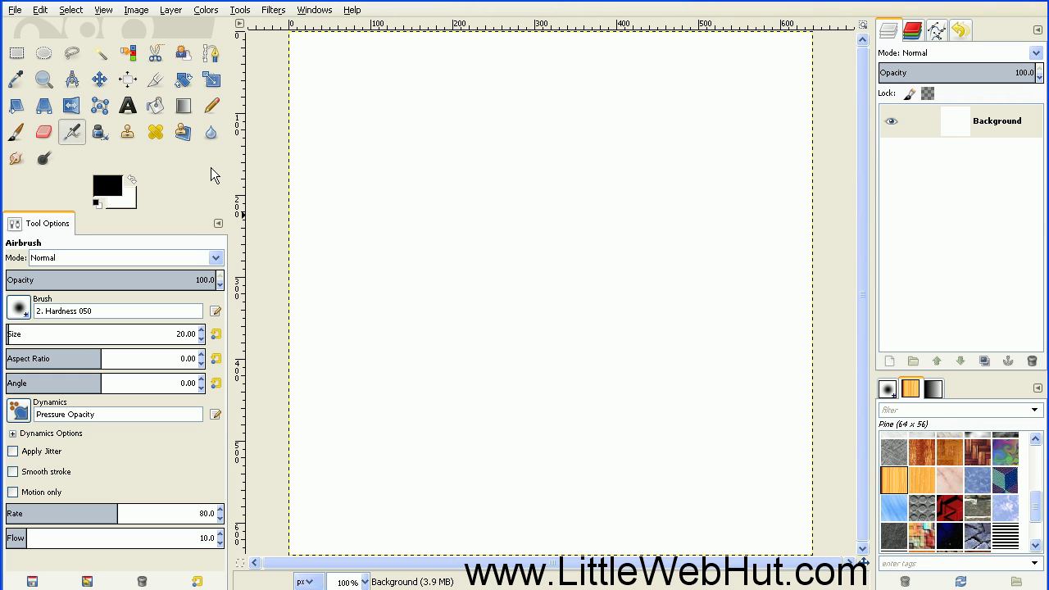
Step: Select the Blend tool and set pure red ff0000 as foreground over a black background
{"action": "left_click", "coordinate": [185, 106]}
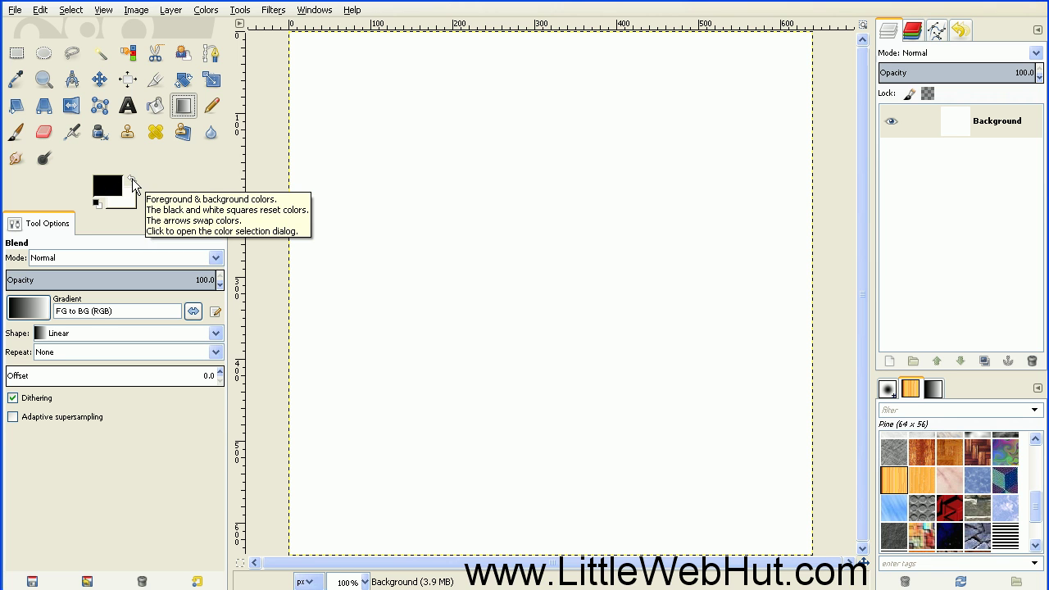
{"action": "left_click", "coordinate": [131, 179]}
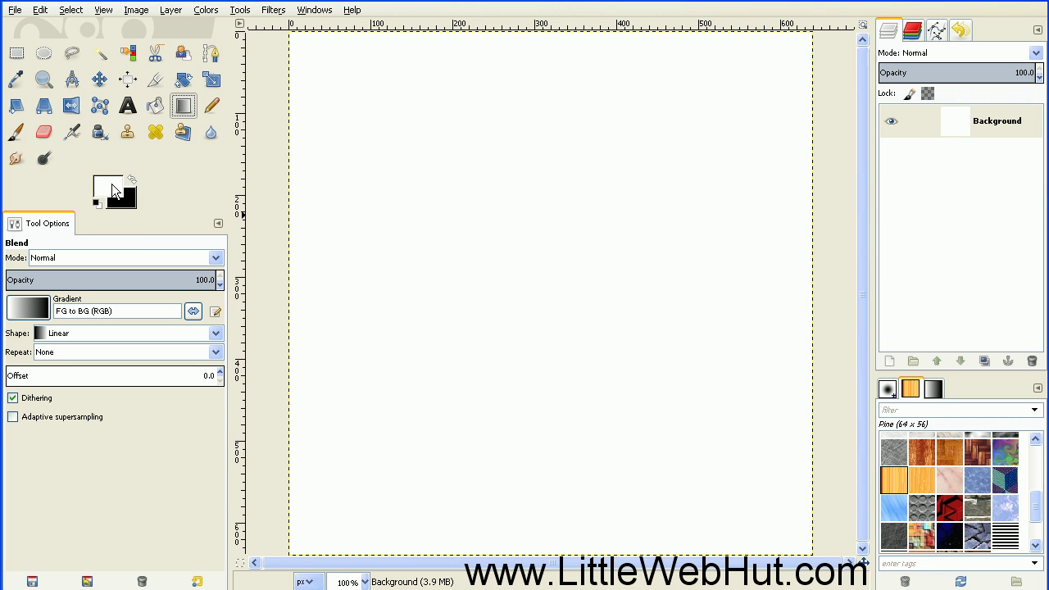
{"action": "left_click", "coordinate": [112, 184]}
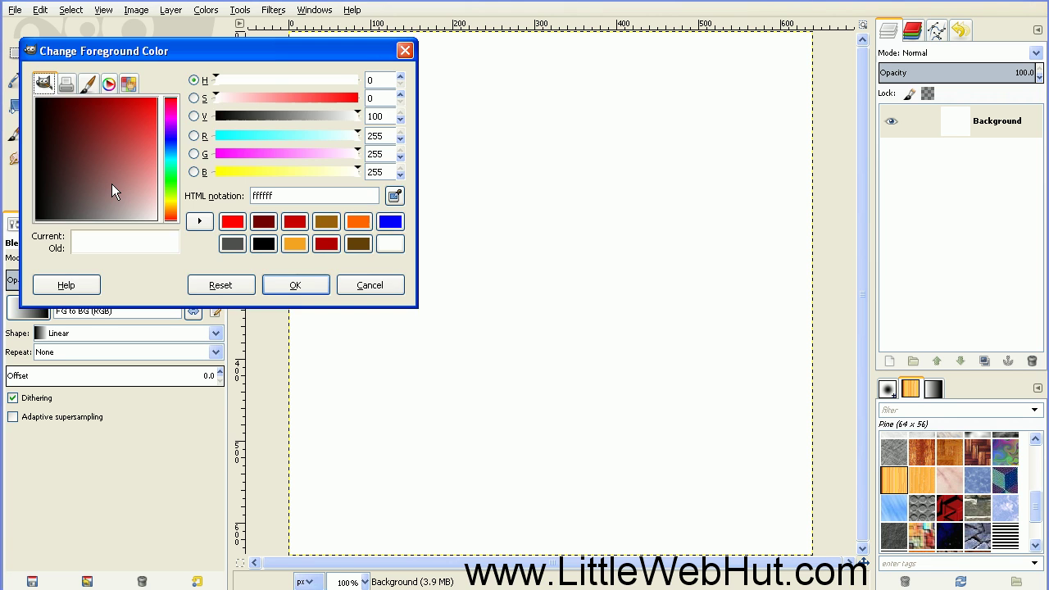
{"action": "left_click", "coordinate": [233, 223]}
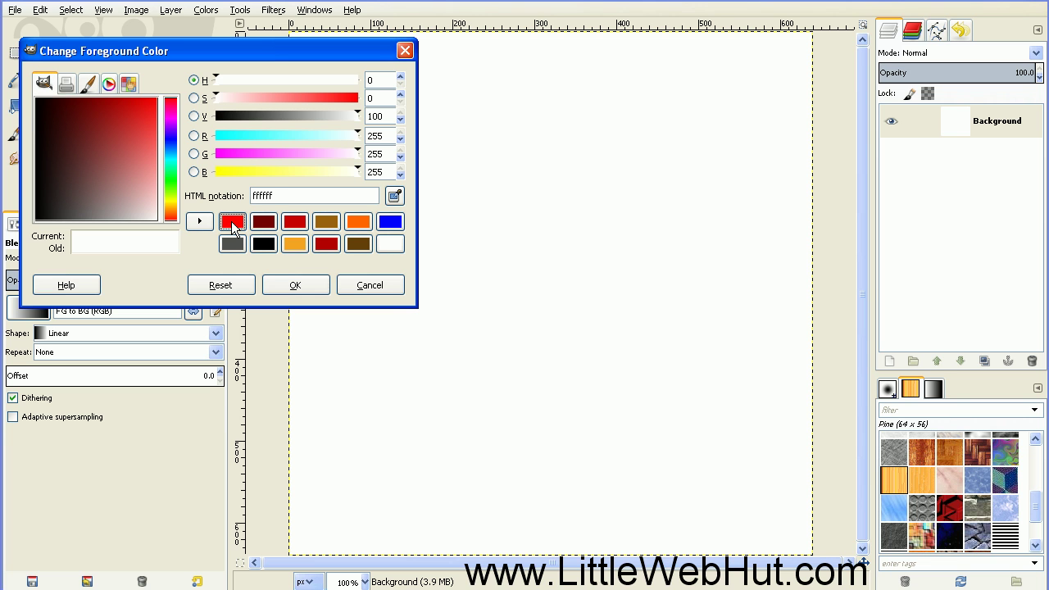
{"action": "left_click", "coordinate": [296, 285]}
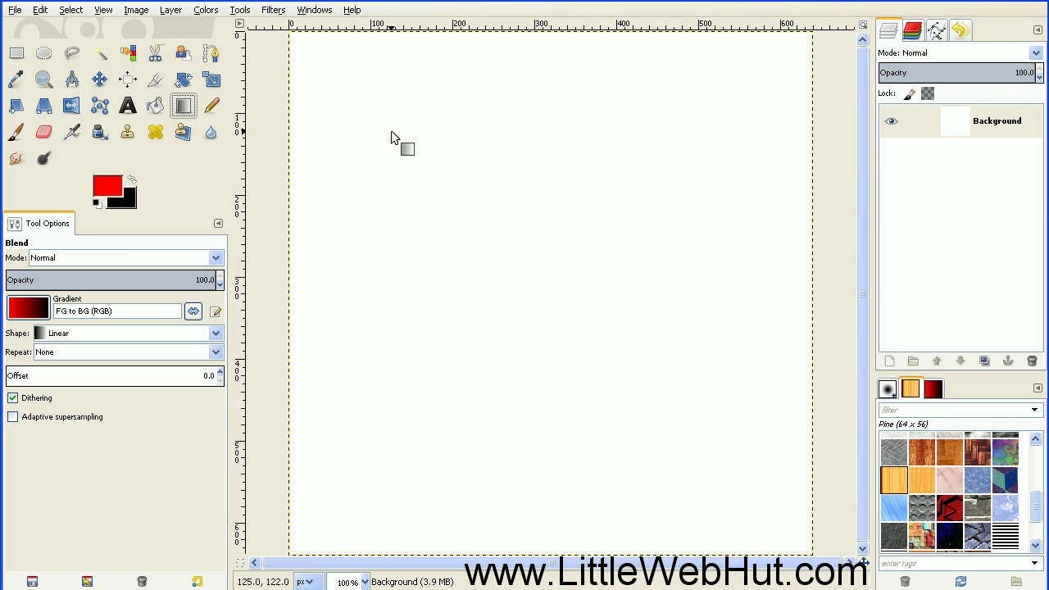
Step: Fill the canvas with a diagonal red-to-black gradient, then use Alpha to Selection on the Background layer
{"action": "left_click_drag", "start_coordinate": [391, 131], "coordinate": [683, 445]}
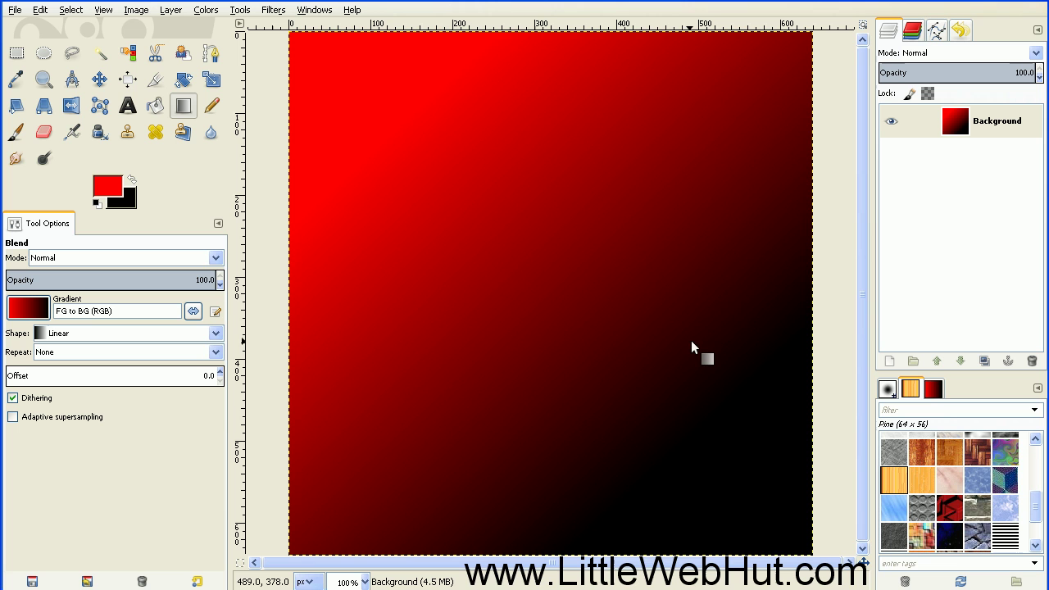
{"action": "right_click", "coordinate": [894, 121]}
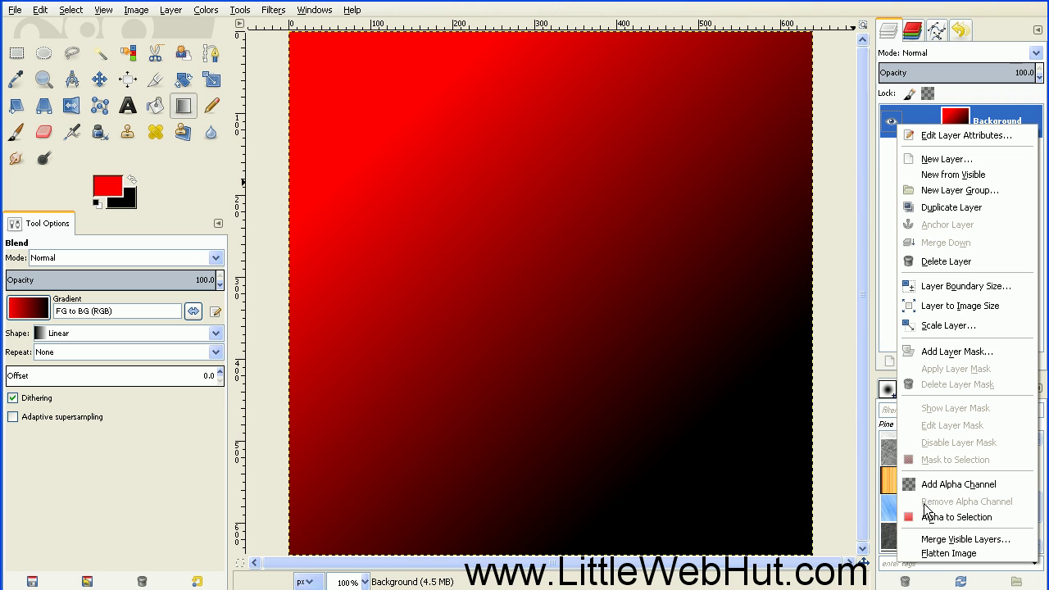
{"action": "left_click", "coordinate": [963, 516]}
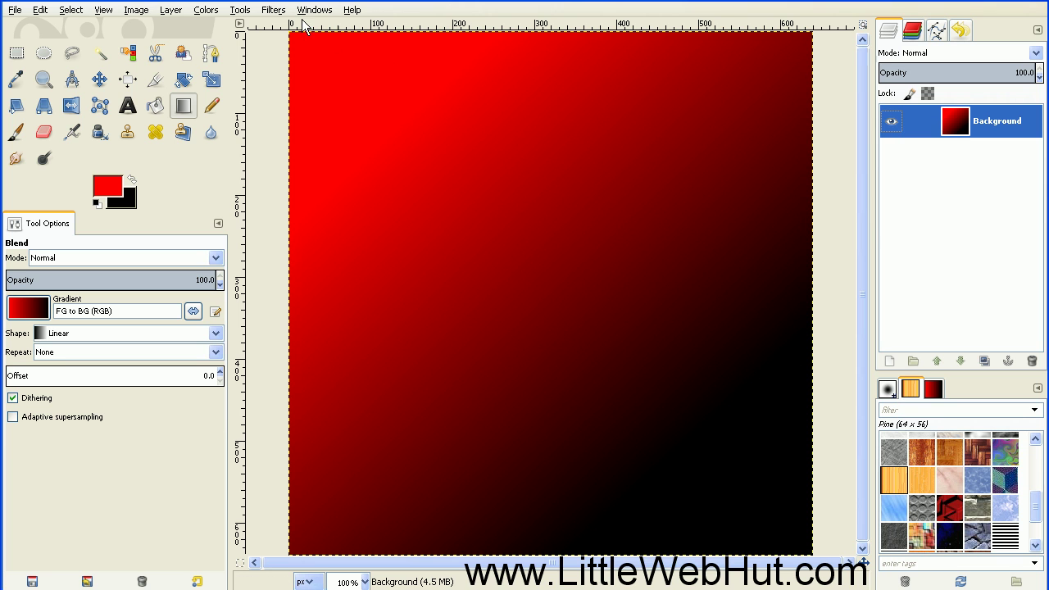
Step: Open the Flame render filter and raise its Brightness to 5.00
{"action": "left_click", "coordinate": [274, 10]}
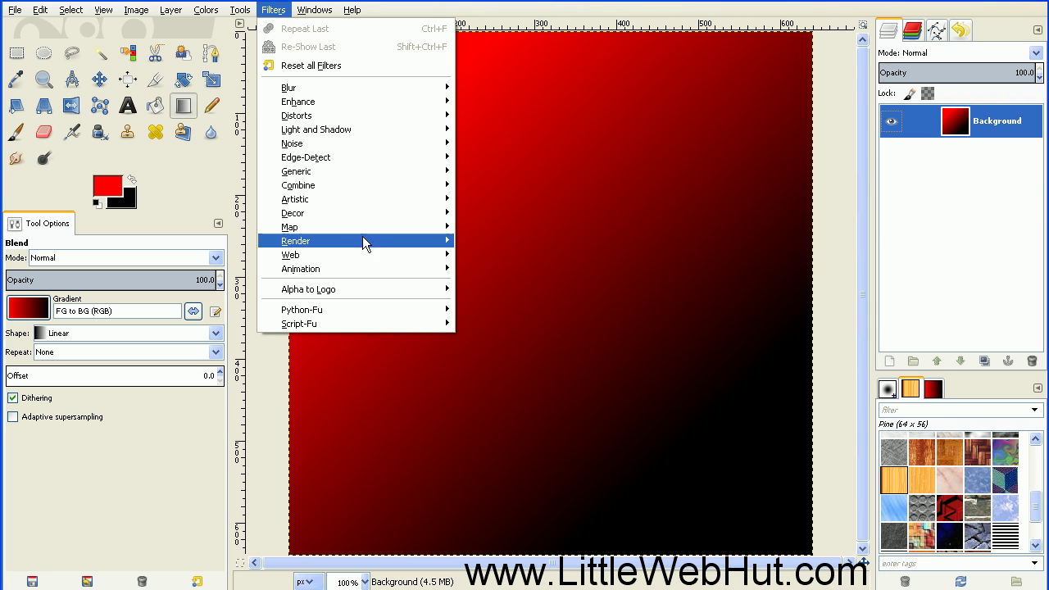
{"action": "mouse_move", "coordinate": [365, 246]}
{"action": "mouse_move", "coordinate": [537, 261]}
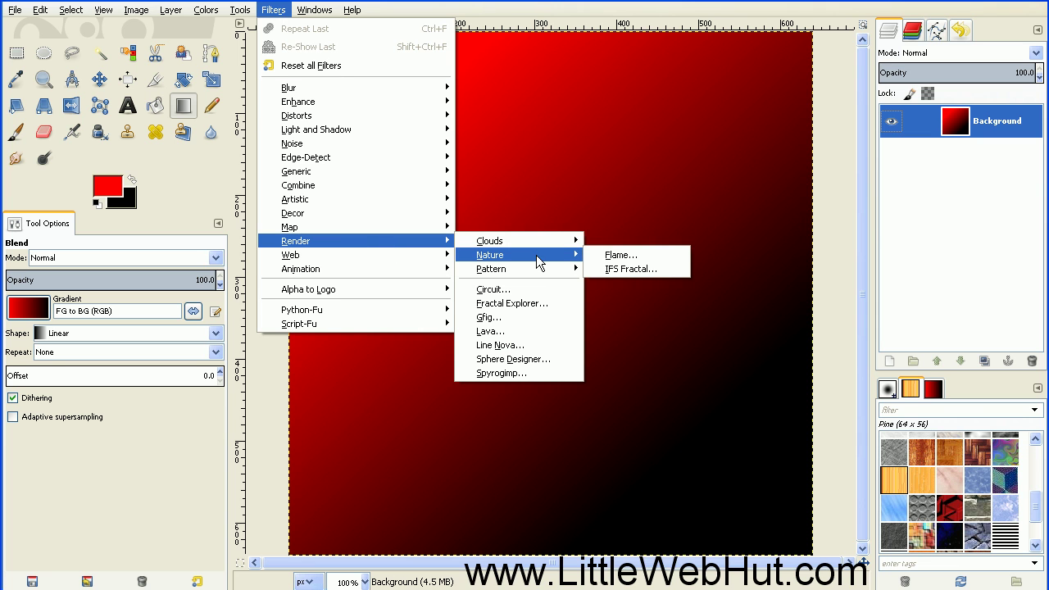
{"action": "left_click", "coordinate": [600, 257]}
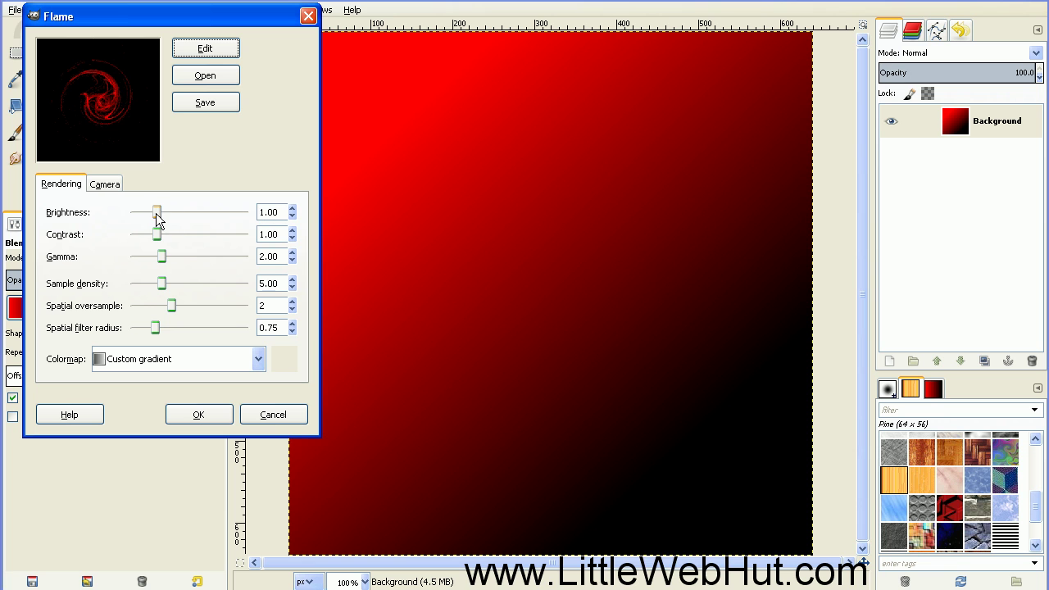
{"action": "left_click_drag", "start_coordinate": [157, 219], "coordinate": [263, 223]}
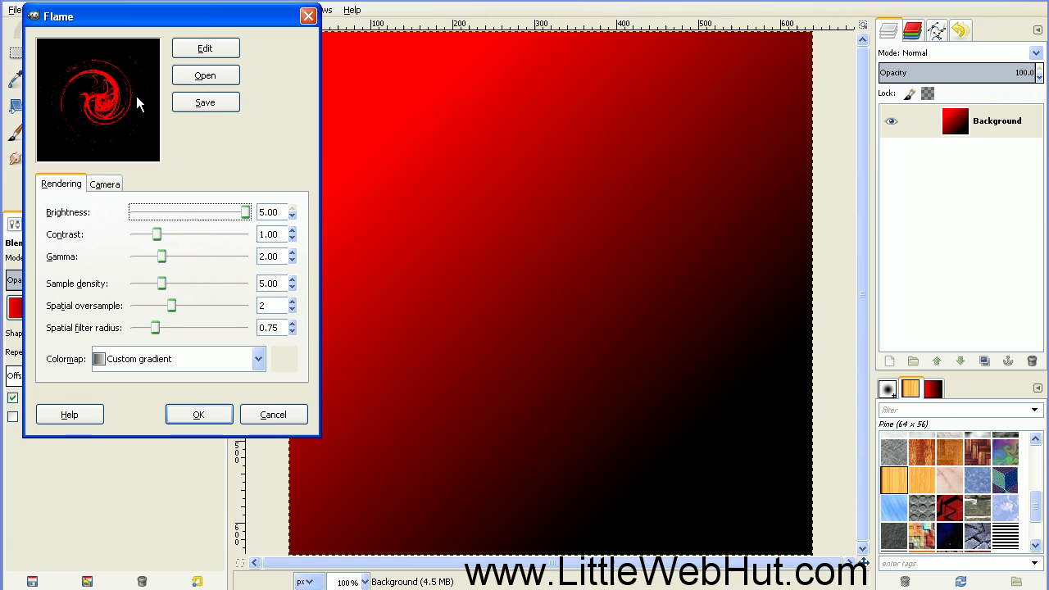
Step: Close the flame editor unchanged and render the red flame swirl onto the gradient
{"action": "left_click", "coordinate": [206, 50]}
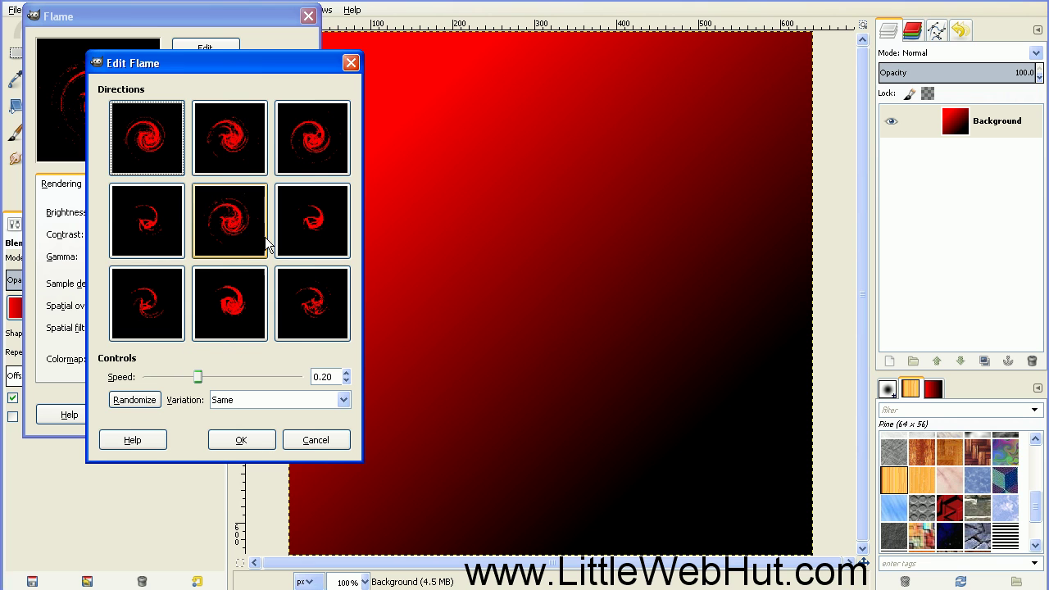
{"action": "left_click", "coordinate": [313, 439]}
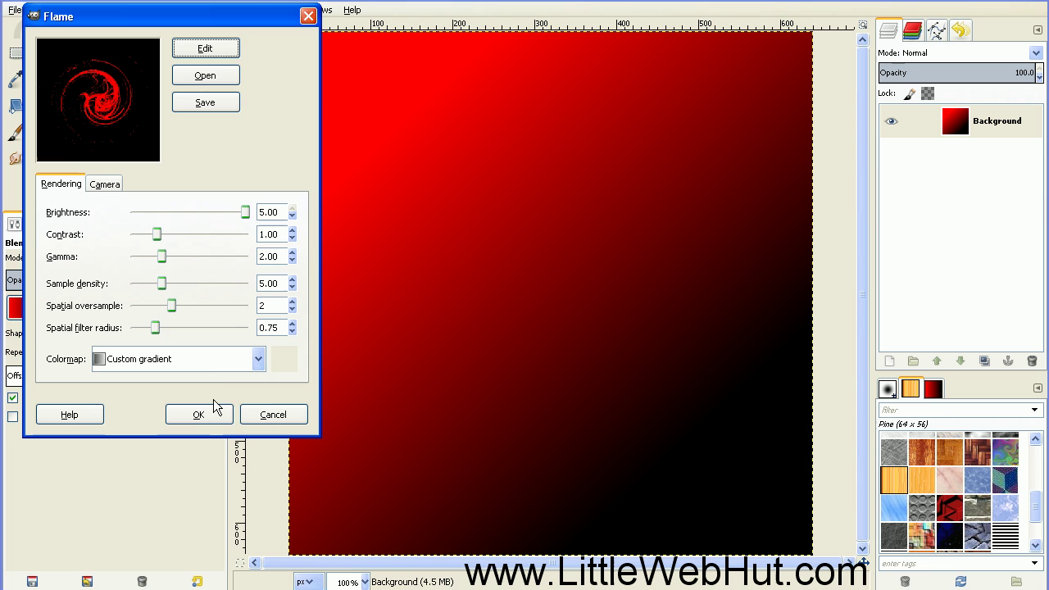
{"action": "left_click", "coordinate": [199, 415]}
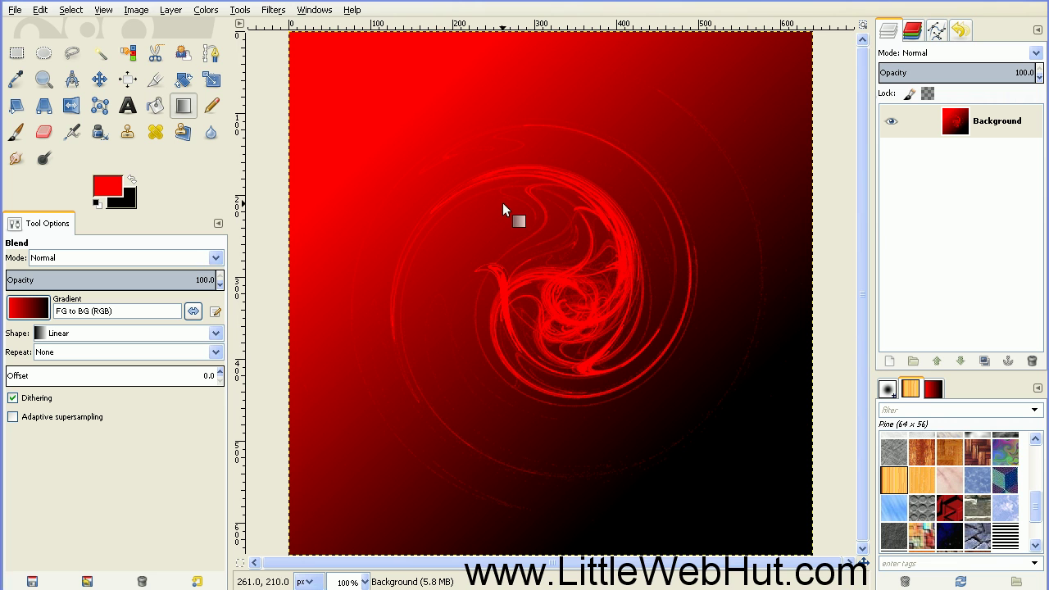
Step: Map the image onto a sphere with transparent background and the wireframe hidden
{"action": "left_click", "coordinate": [273, 10]}
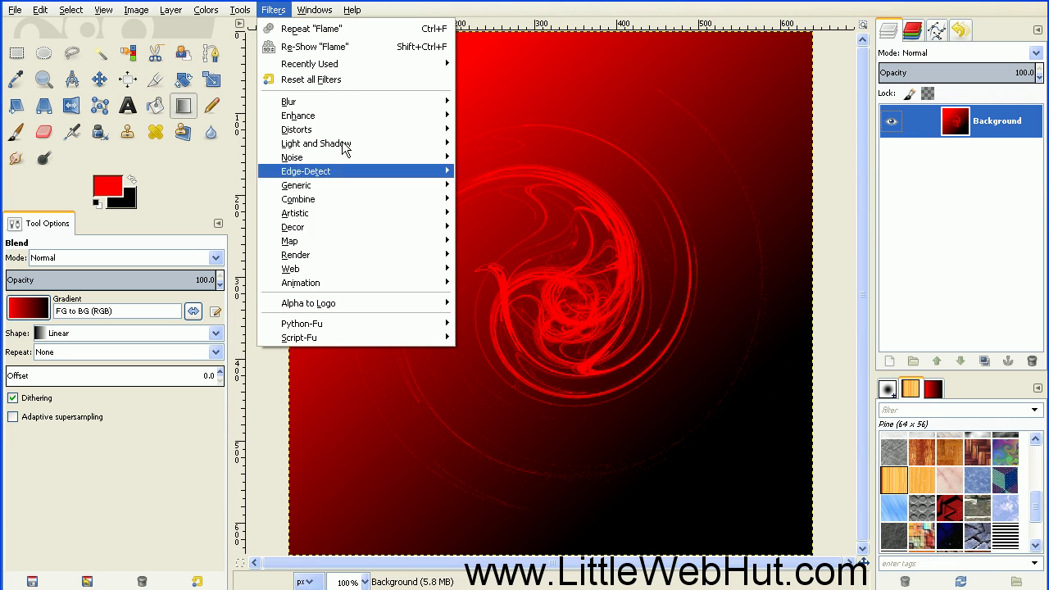
{"action": "mouse_move", "coordinate": [382, 238]}
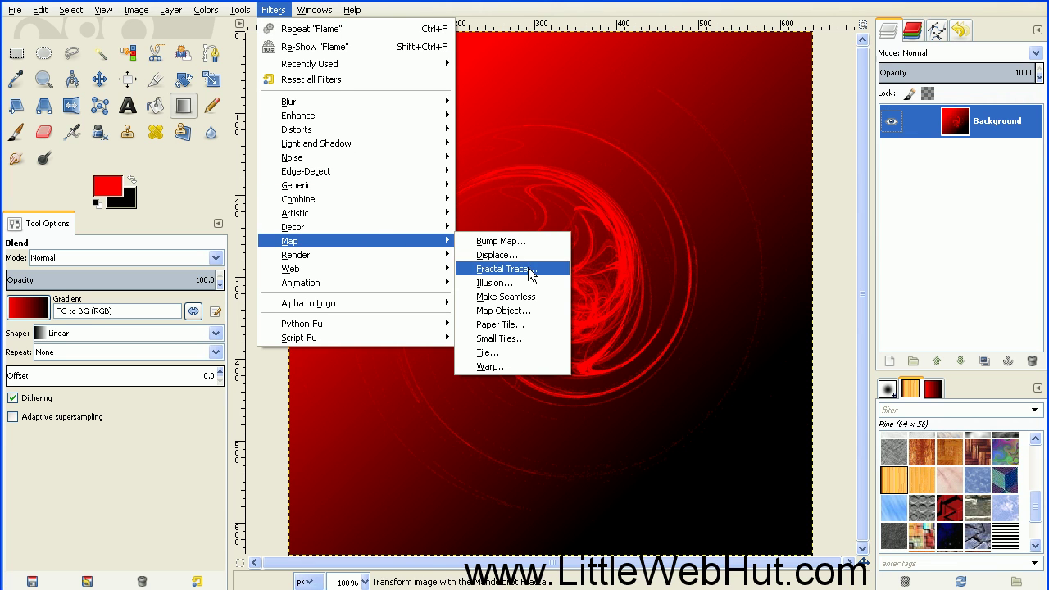
{"action": "left_click", "coordinate": [522, 312]}
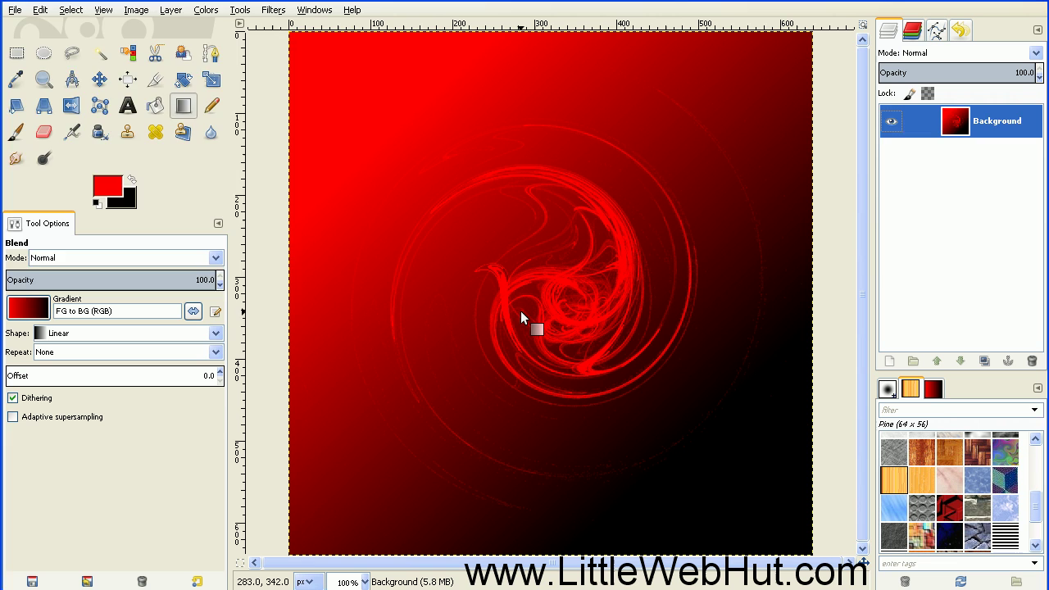
{"action": "left_click_drag", "start_coordinate": [222, 30], "coordinate": [312, 37]}
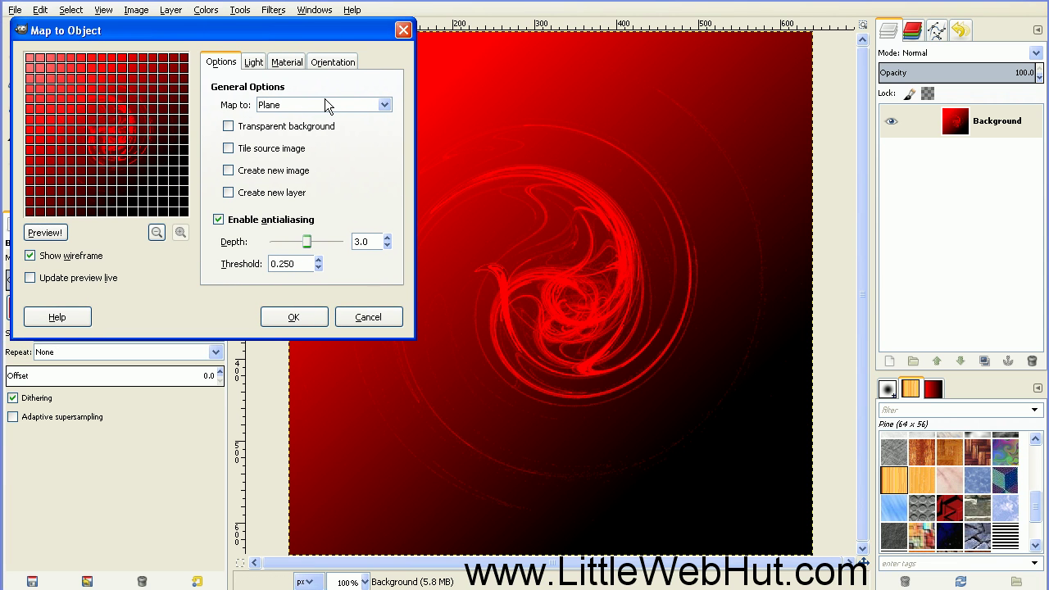
{"action": "left_click", "coordinate": [385, 107]}
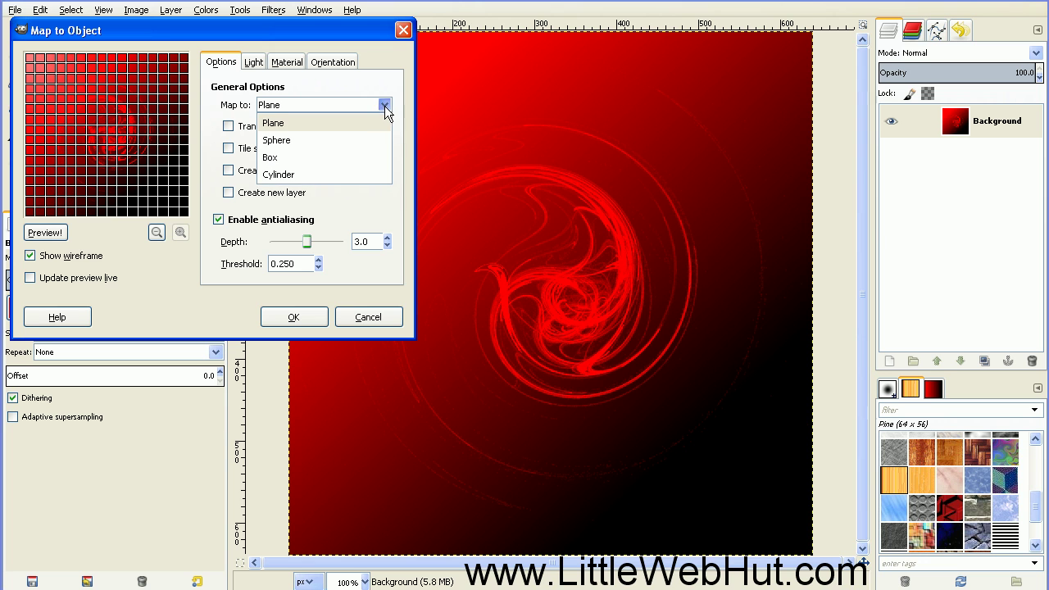
{"action": "left_click", "coordinate": [347, 142]}
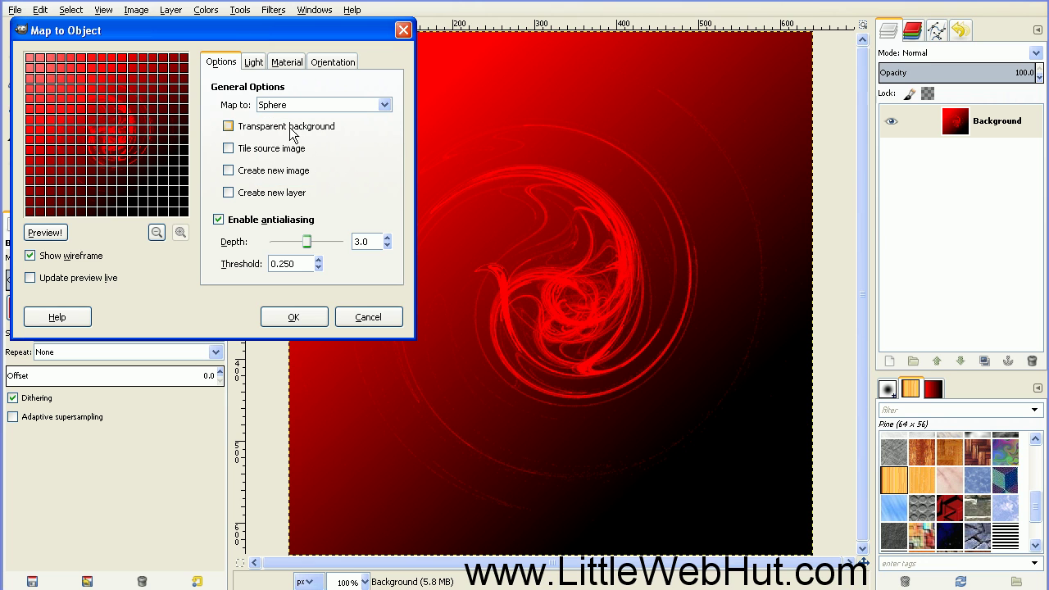
{"action": "left_click", "coordinate": [228, 128]}
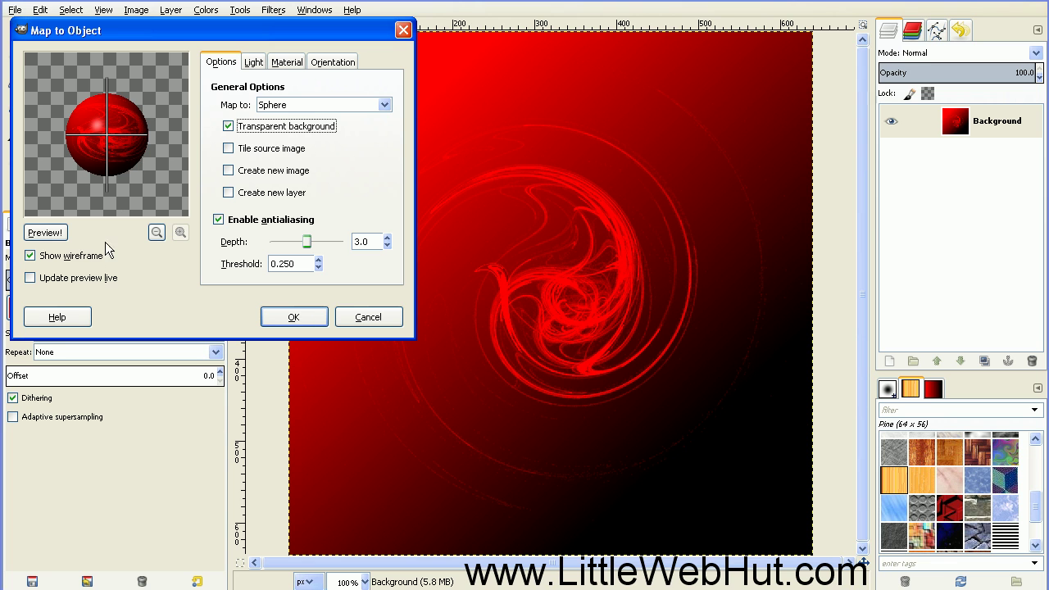
{"action": "left_click", "coordinate": [30, 256]}
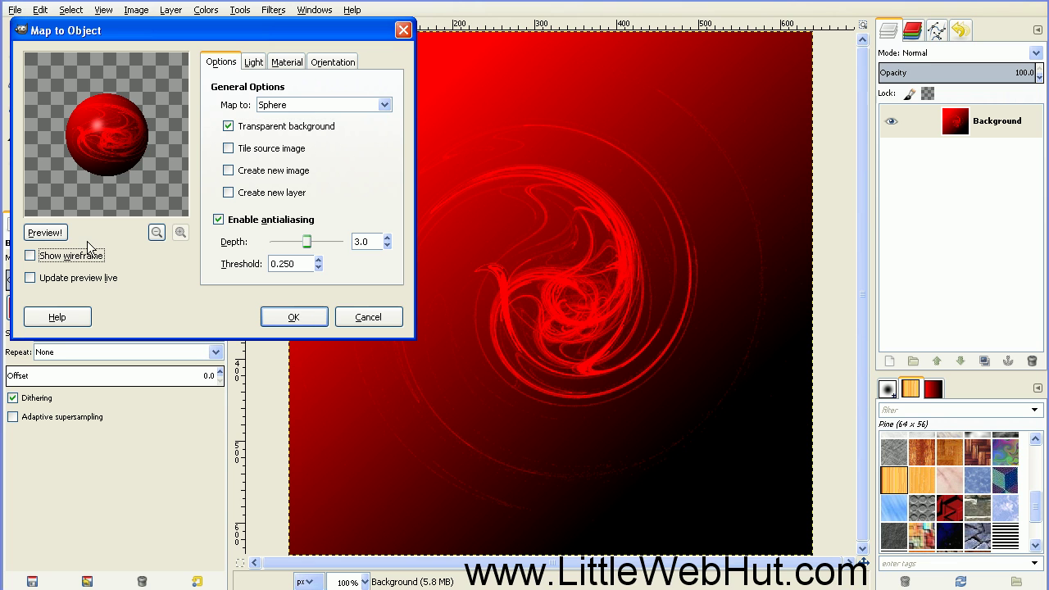
{"action": "left_click", "coordinate": [293, 322]}
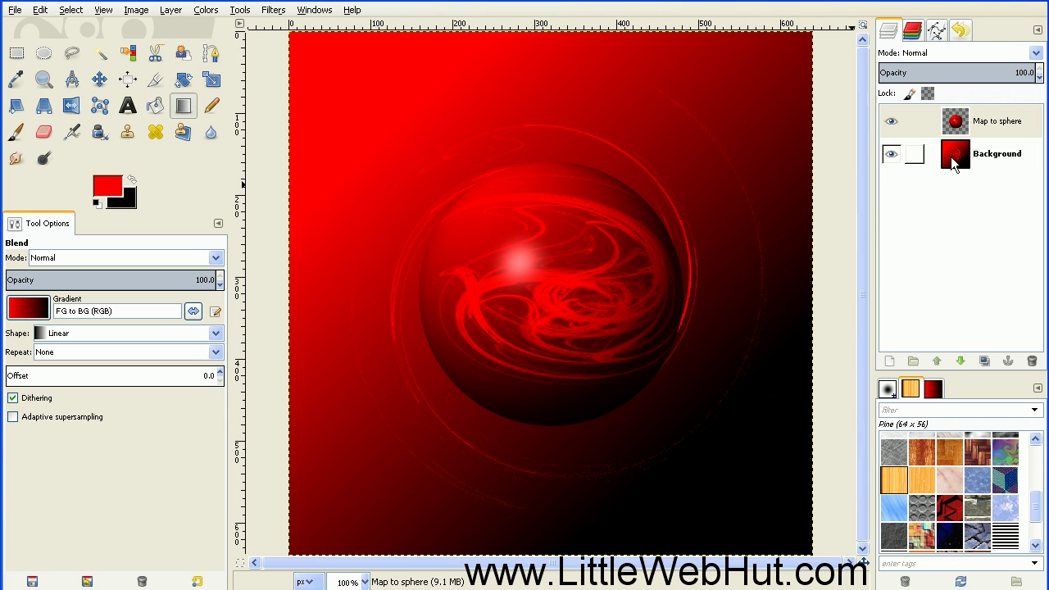
Step: Bucket-fill the entire Background layer with black, using the whole-selection fill
{"action": "left_click", "coordinate": [950, 157]}
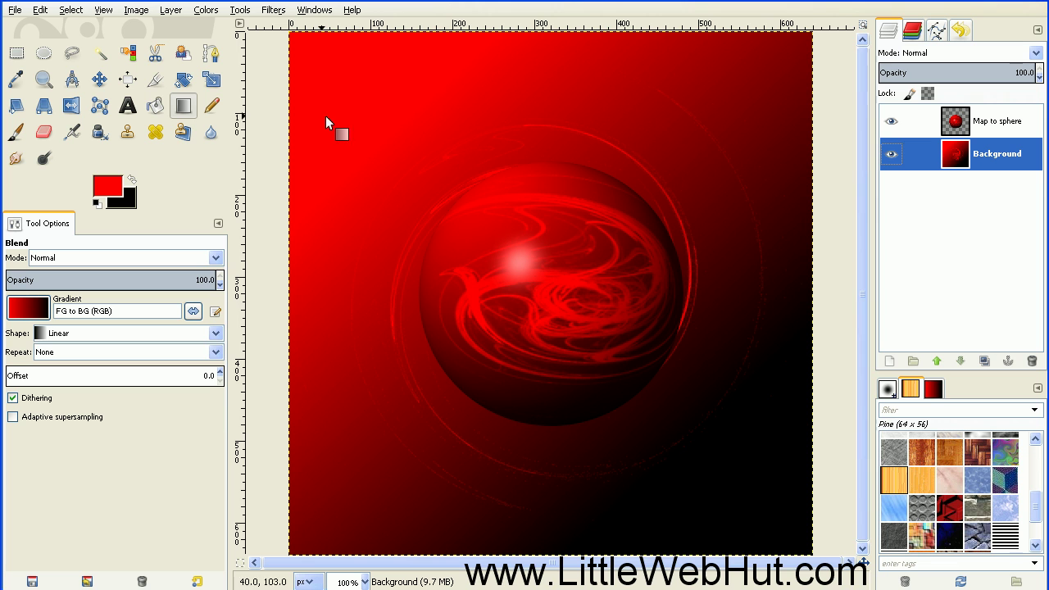
{"action": "left_click", "coordinate": [156, 111]}
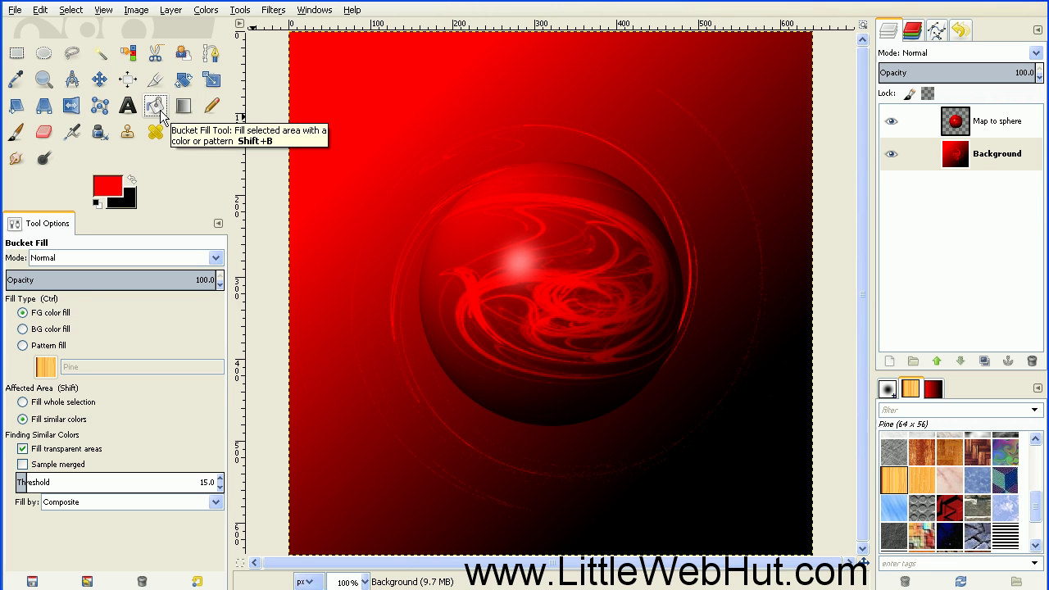
{"action": "left_click", "coordinate": [132, 179]}
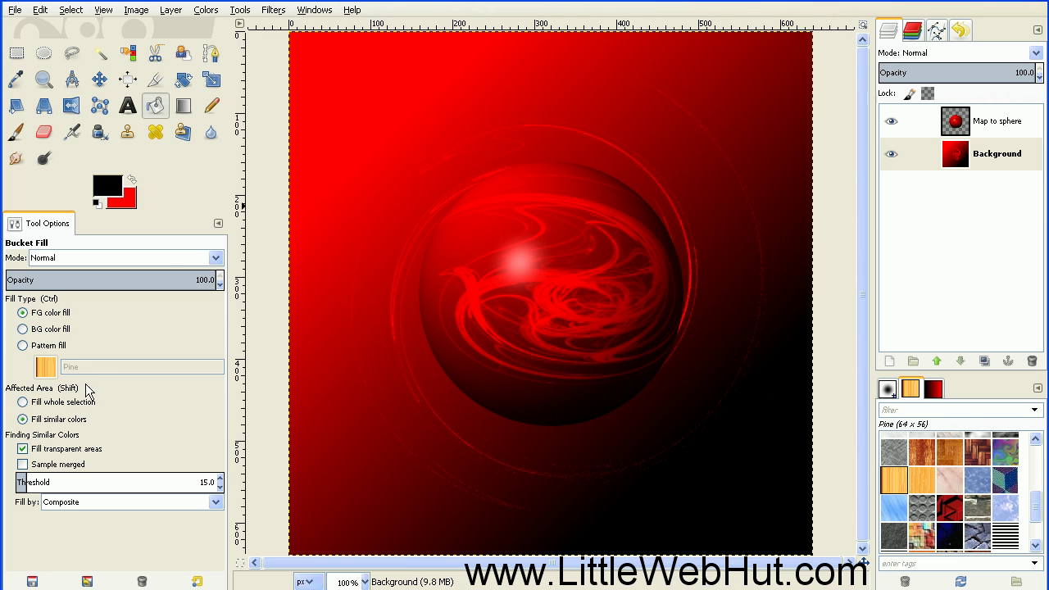
{"action": "left_click", "coordinate": [23, 403]}
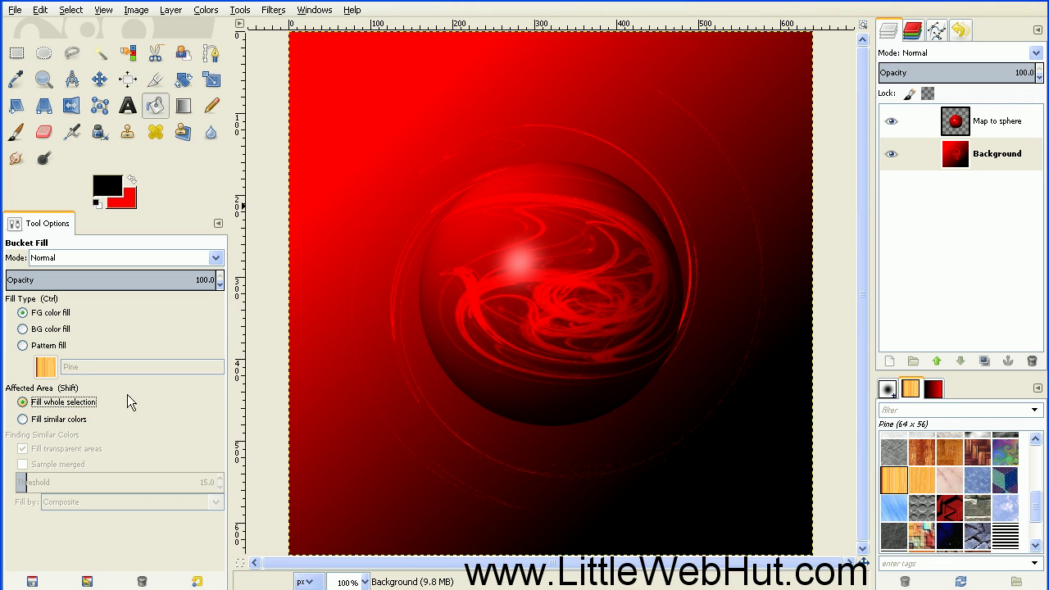
{"action": "left_click", "coordinate": [331, 402]}
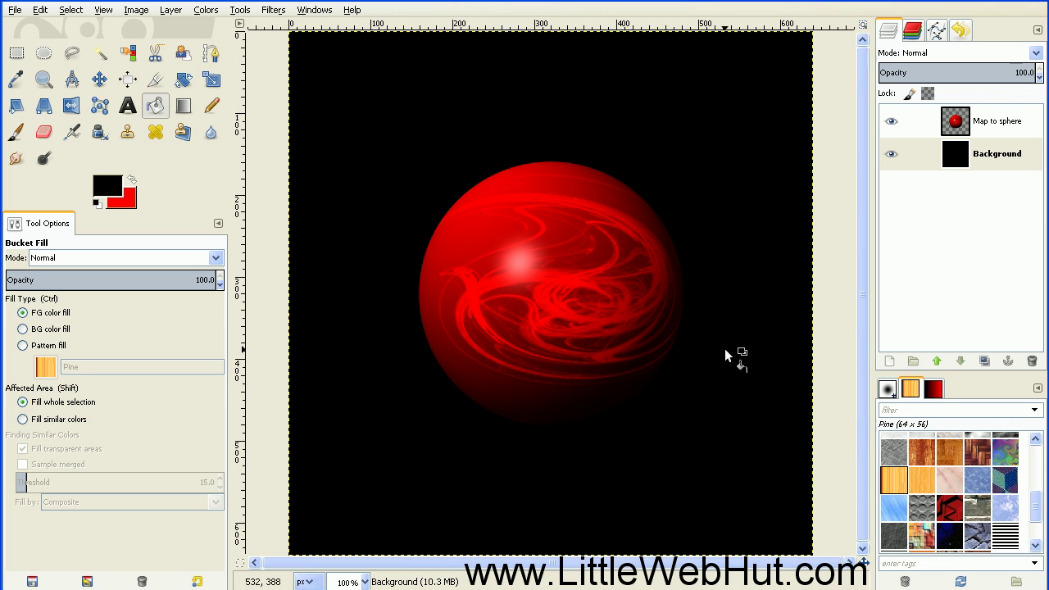
Step: Add a new transparent layer
{"action": "left_click", "coordinate": [890, 363]}
{"action": "left_click_drag", "start_coordinate": [50, 30], "coordinate": [172, 80]}
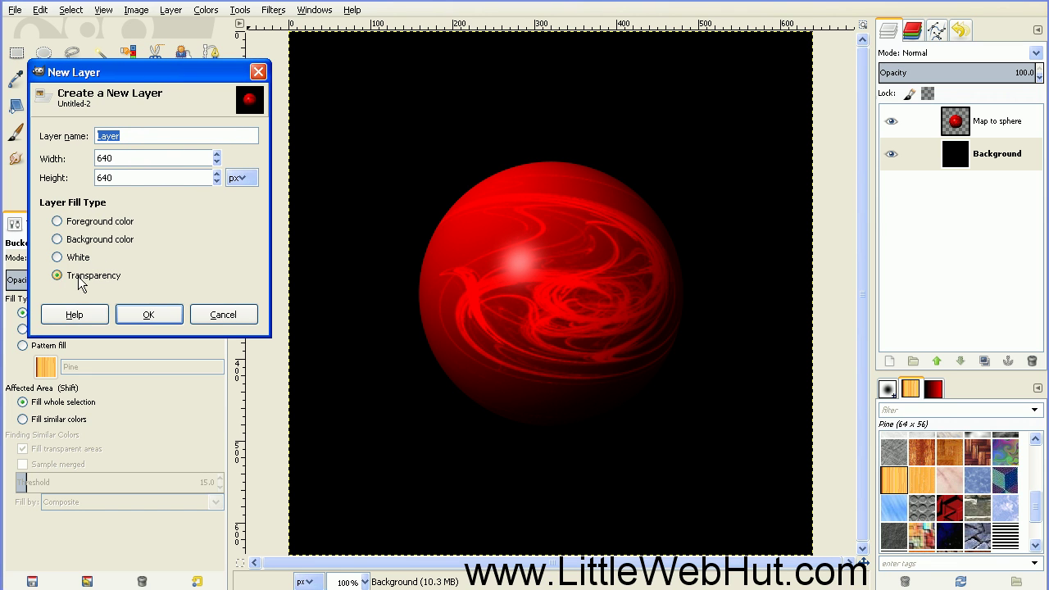
{"action": "left_click", "coordinate": [141, 318]}
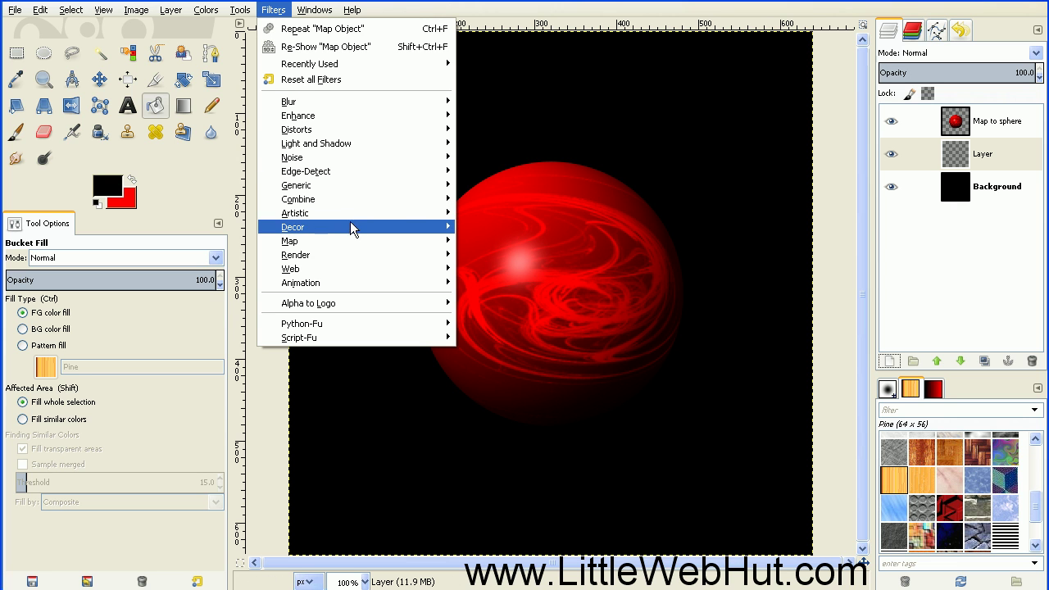
Step: Set the Flame filter to the sunny harvest colormap and randomize its pattern
{"action": "mouse_move", "coordinate": [406, 253]}
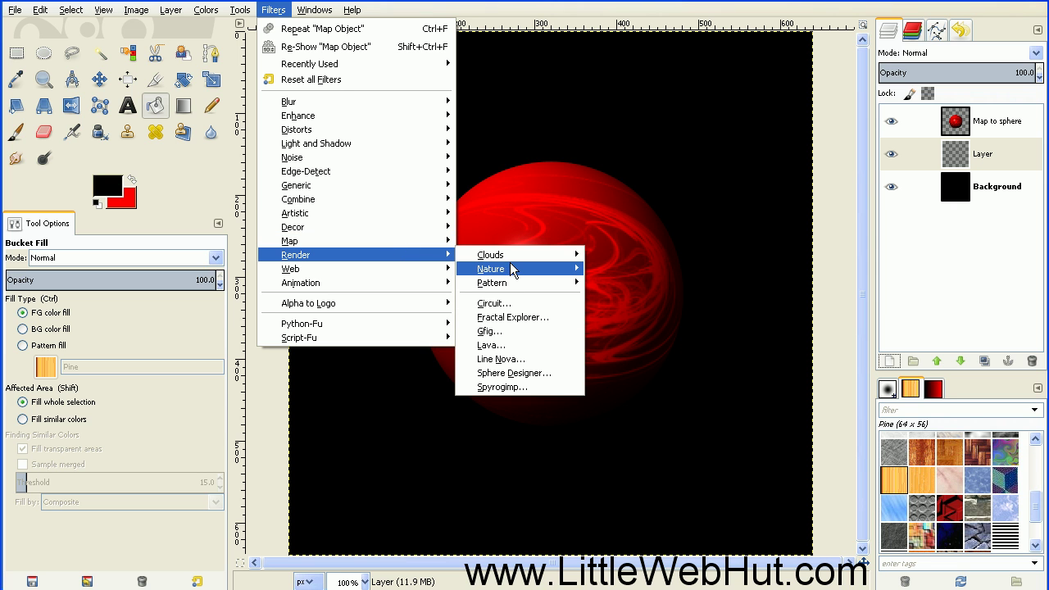
{"action": "mouse_move", "coordinate": [515, 264]}
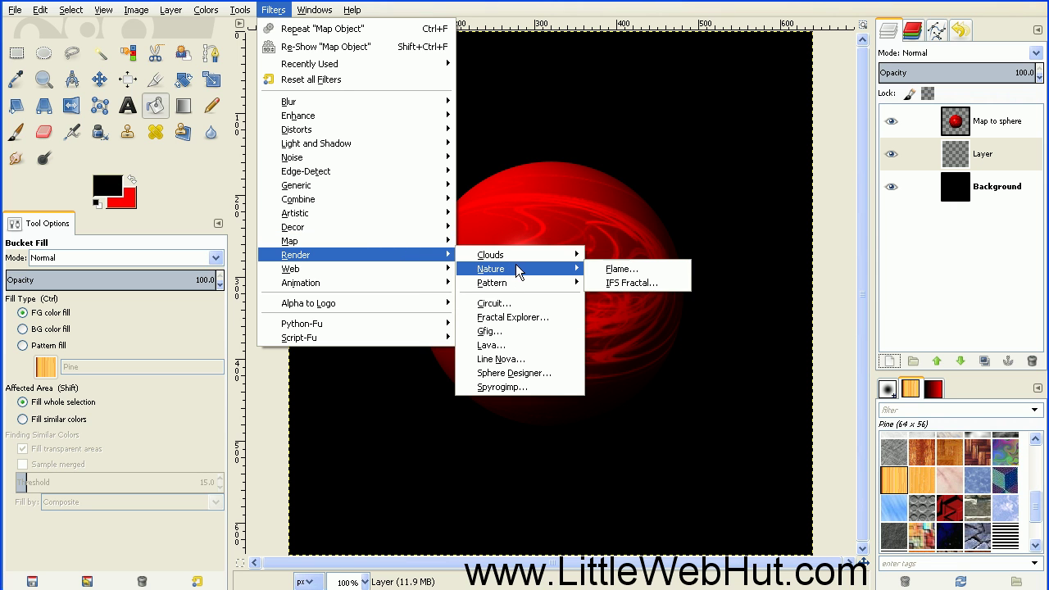
{"action": "left_click", "coordinate": [627, 271]}
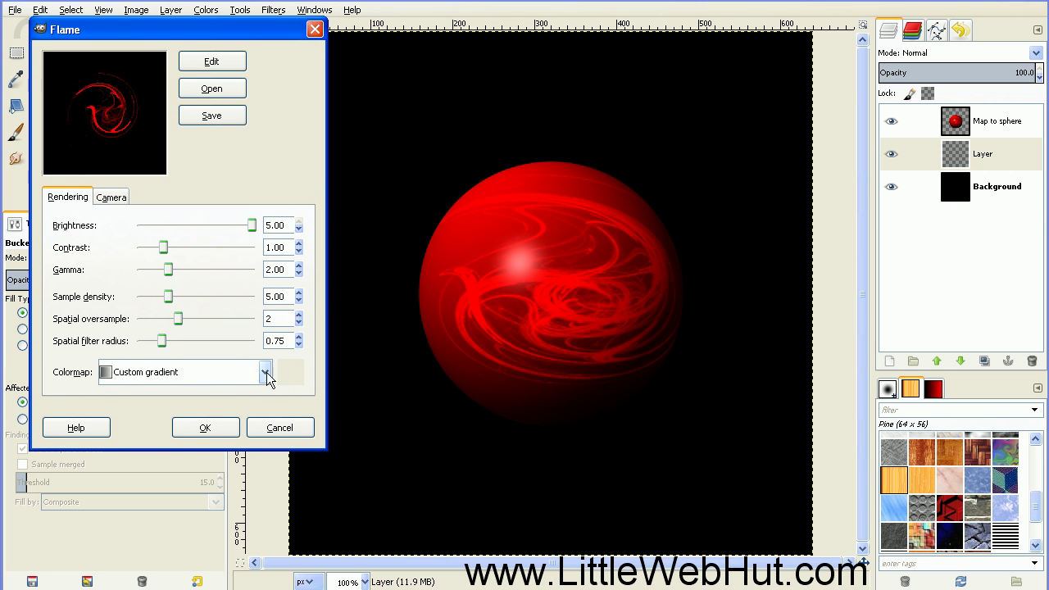
{"action": "left_click", "coordinate": [267, 373]}
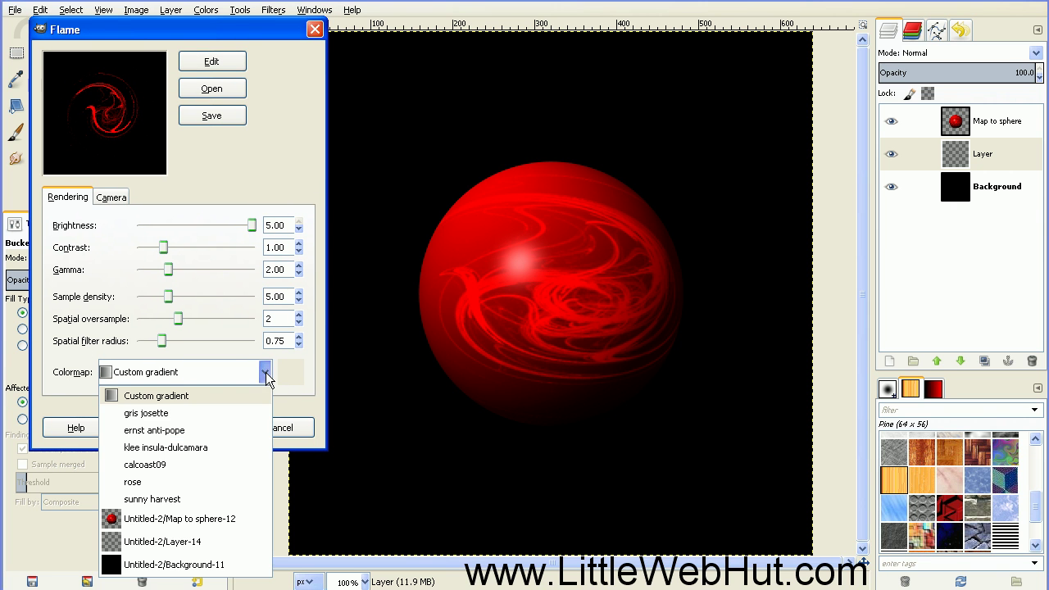
{"action": "left_click", "coordinate": [168, 501]}
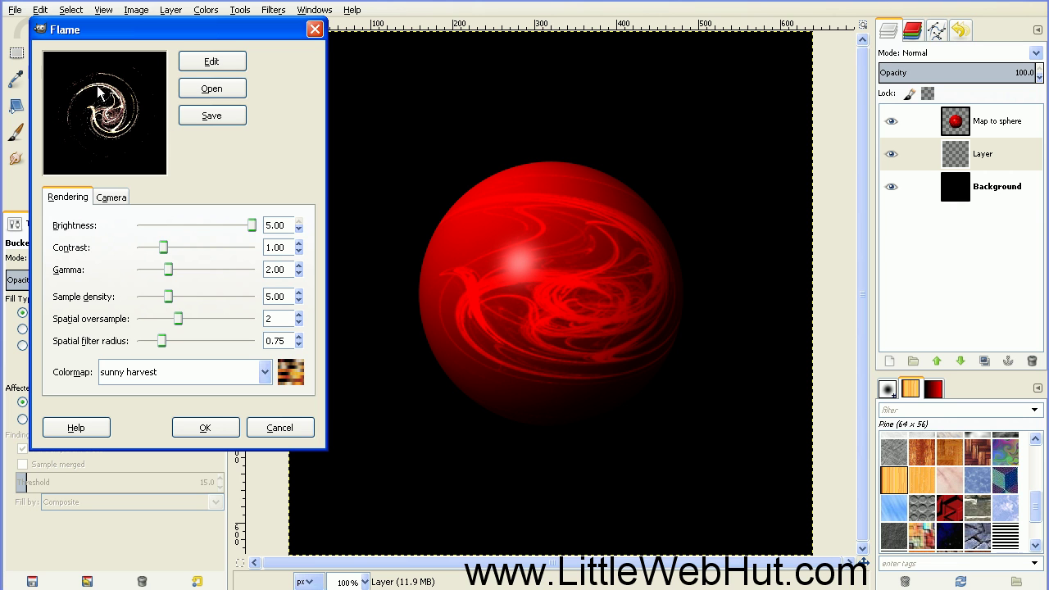
{"action": "left_click", "coordinate": [212, 63]}
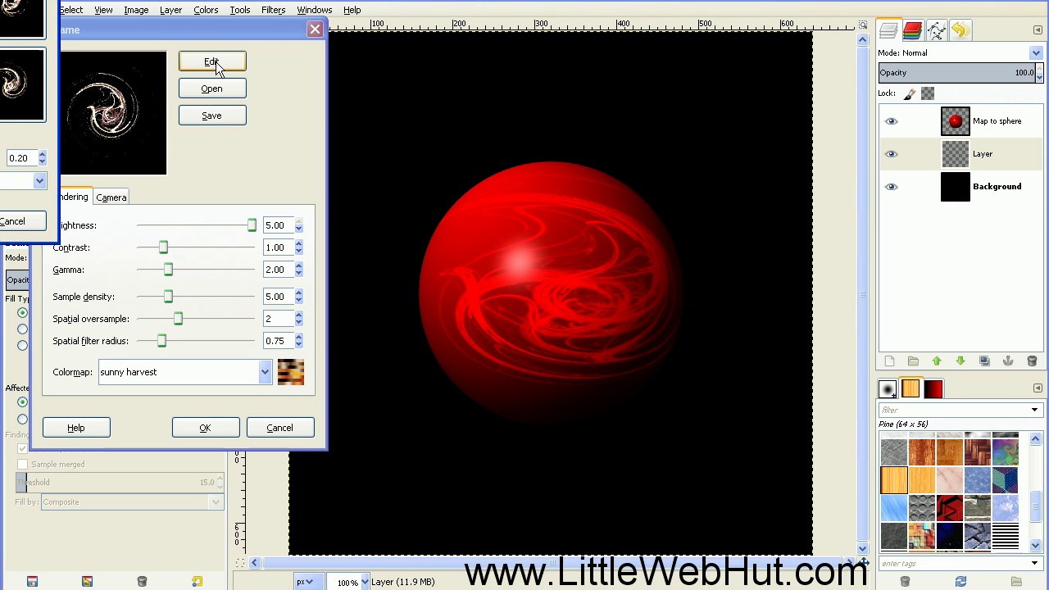
{"action": "left_click_drag", "start_coordinate": [0, 0], "coordinate": [276, 72]}
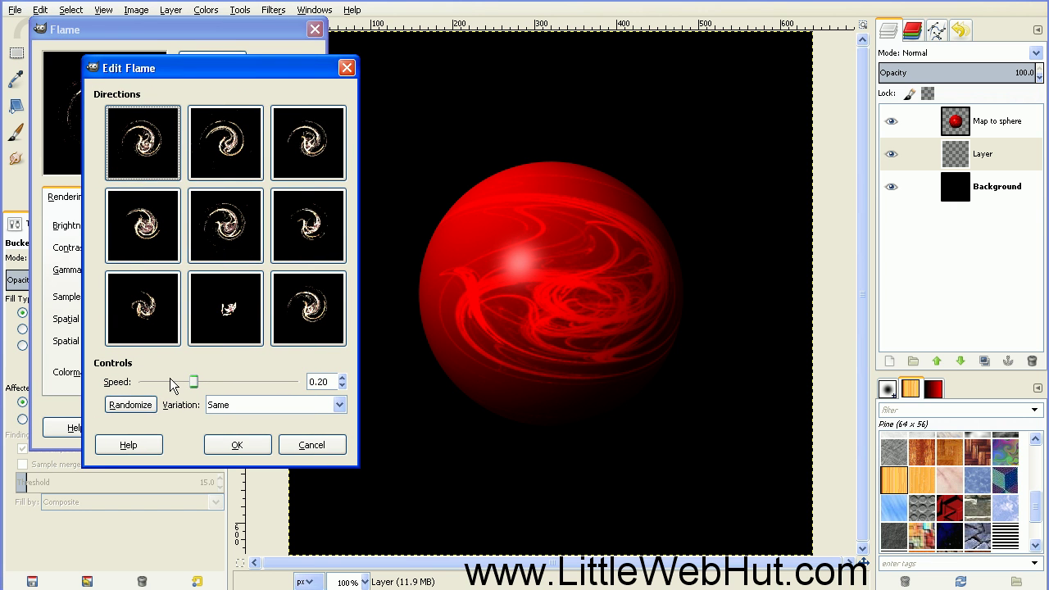
{"action": "left_click", "coordinate": [131, 405]}
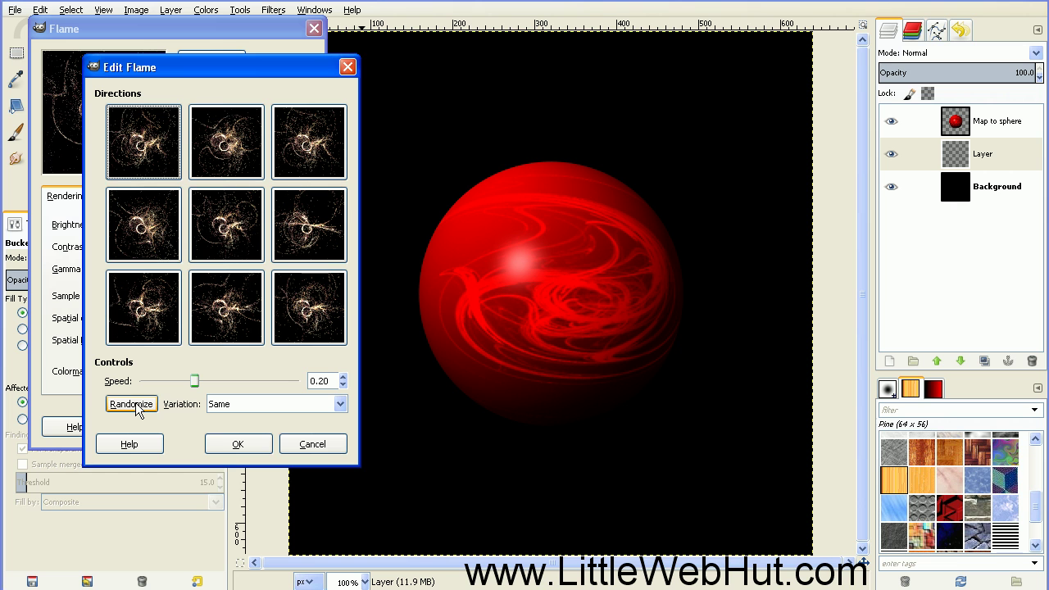
{"action": "left_click", "coordinate": [245, 445]}
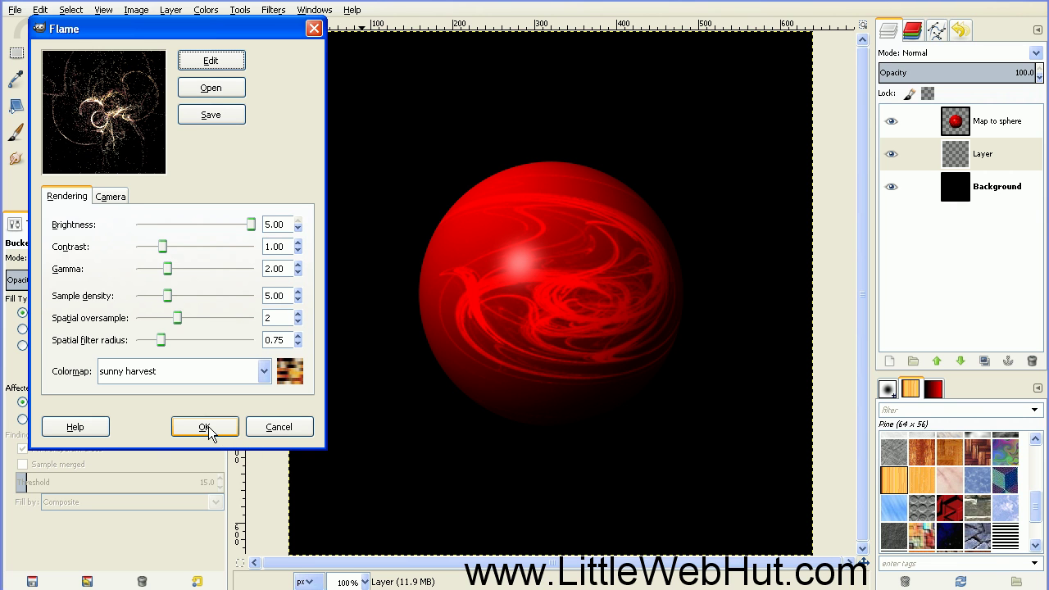
Step: Render the golden flames and shift that layer up-right behind the red sphere
{"action": "left_click", "coordinate": [205, 427]}
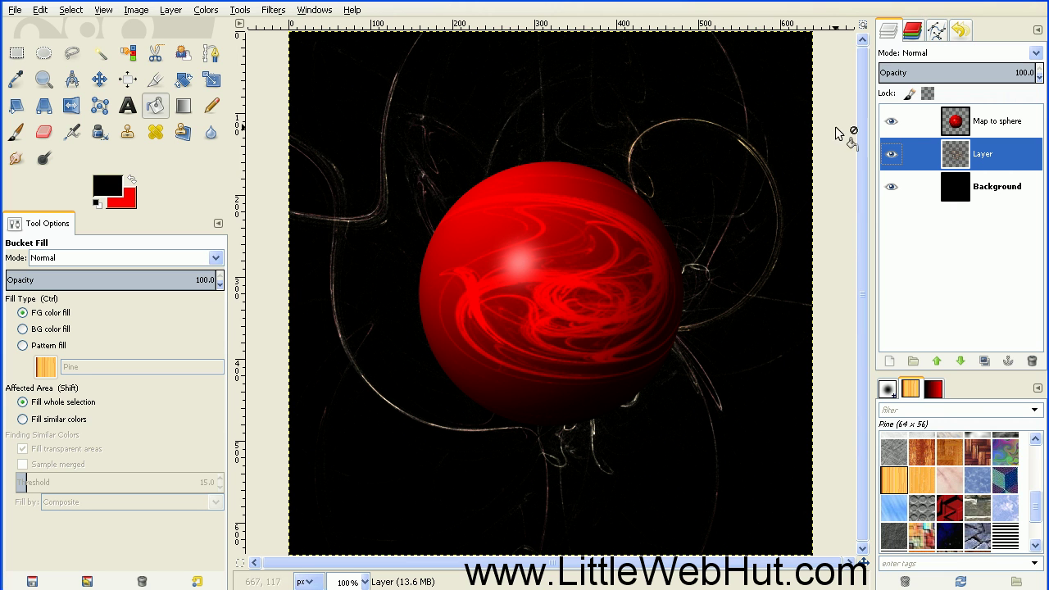
{"action": "left_click", "coordinate": [891, 121]}
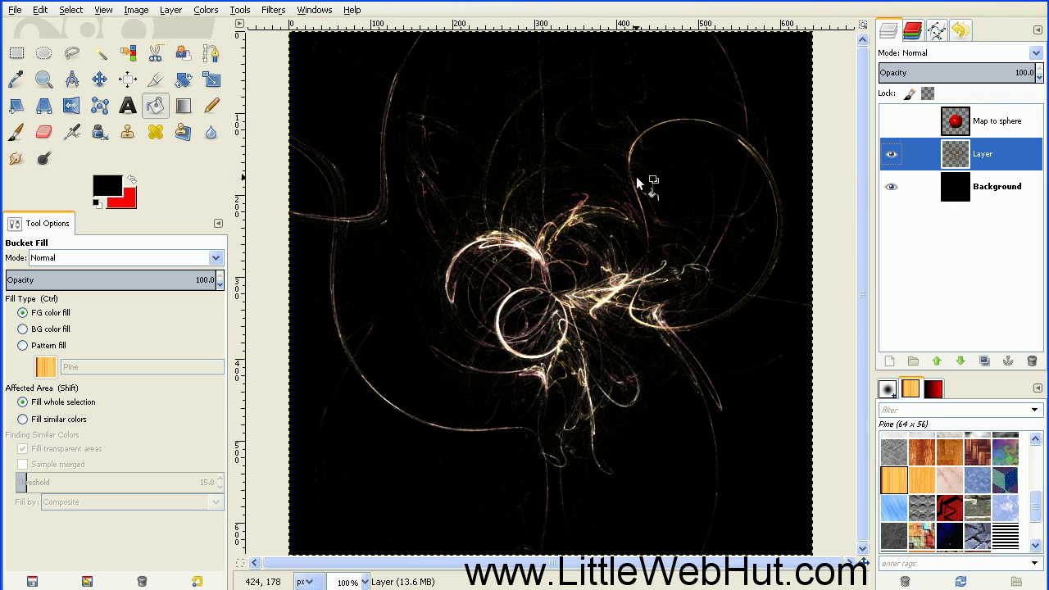
{"action": "left_click", "coordinate": [99, 80]}
{"action": "left_click_drag", "start_coordinate": [562, 306], "coordinate": [644, 222]}
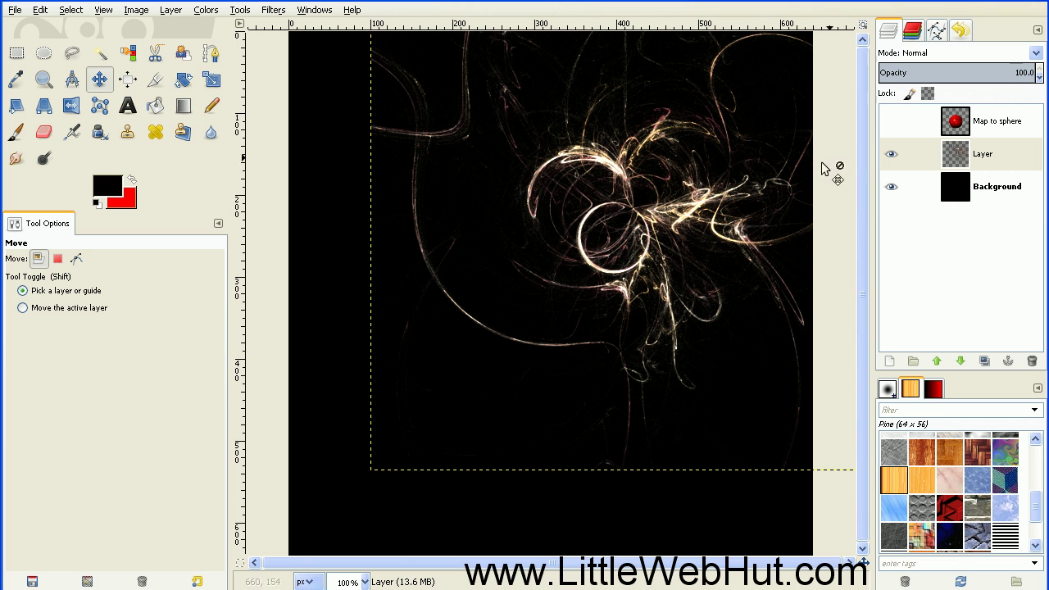
{"action": "left_click", "coordinate": [890, 122]}
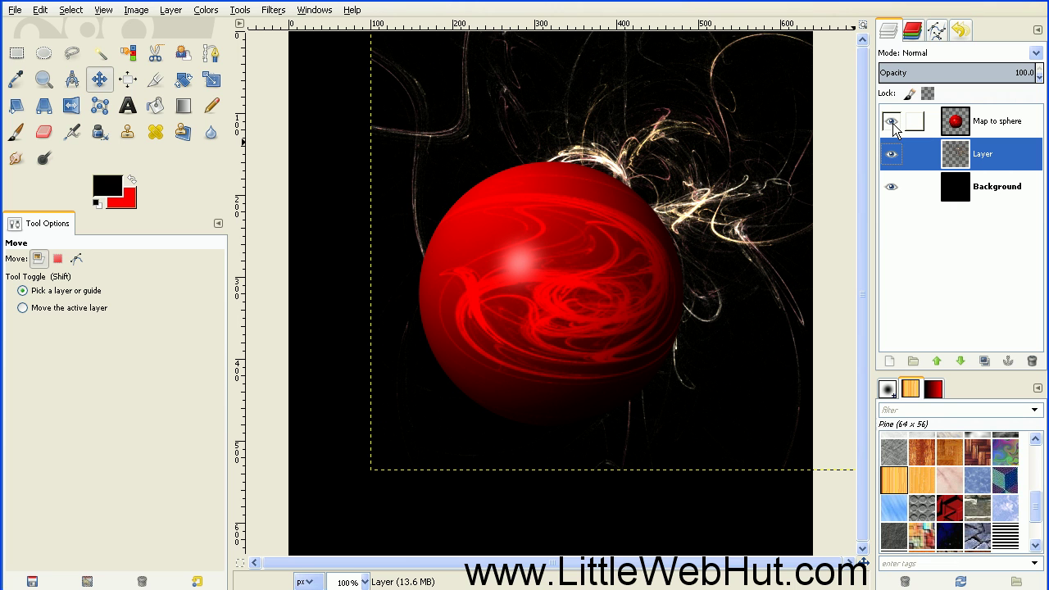
Step: Add a transparent Layer #1 and raise it above the Map to sphere layer
{"action": "left_click", "coordinate": [891, 362]}
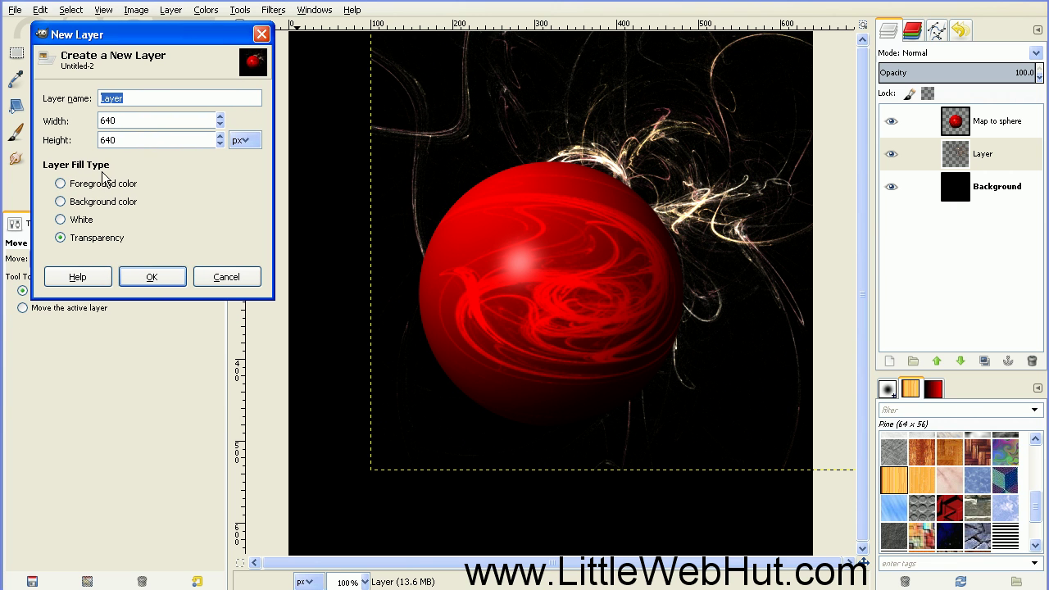
{"action": "left_click", "coordinate": [159, 277]}
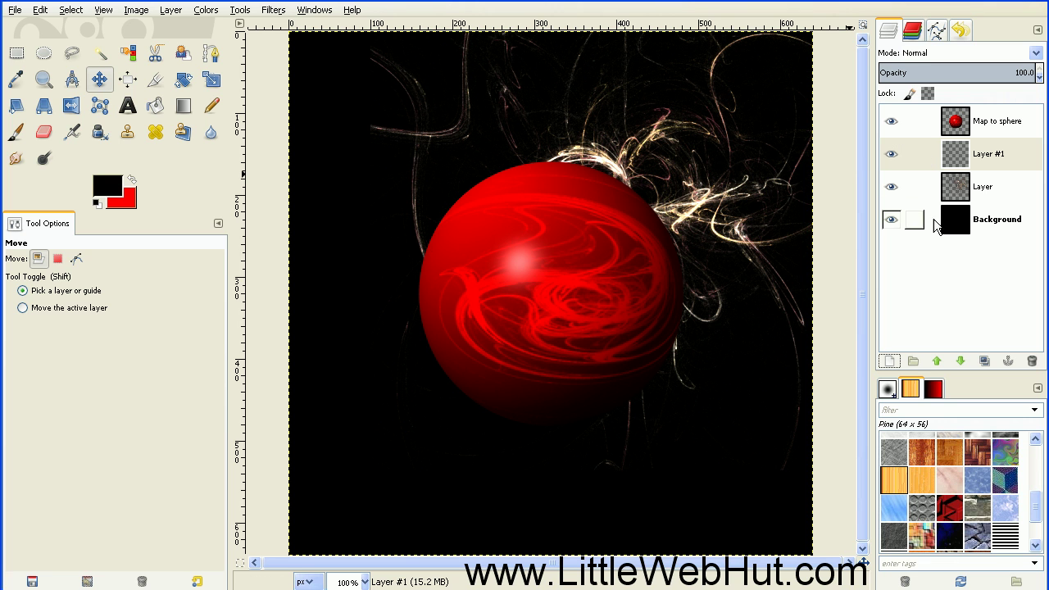
{"action": "left_click", "coordinate": [937, 361]}
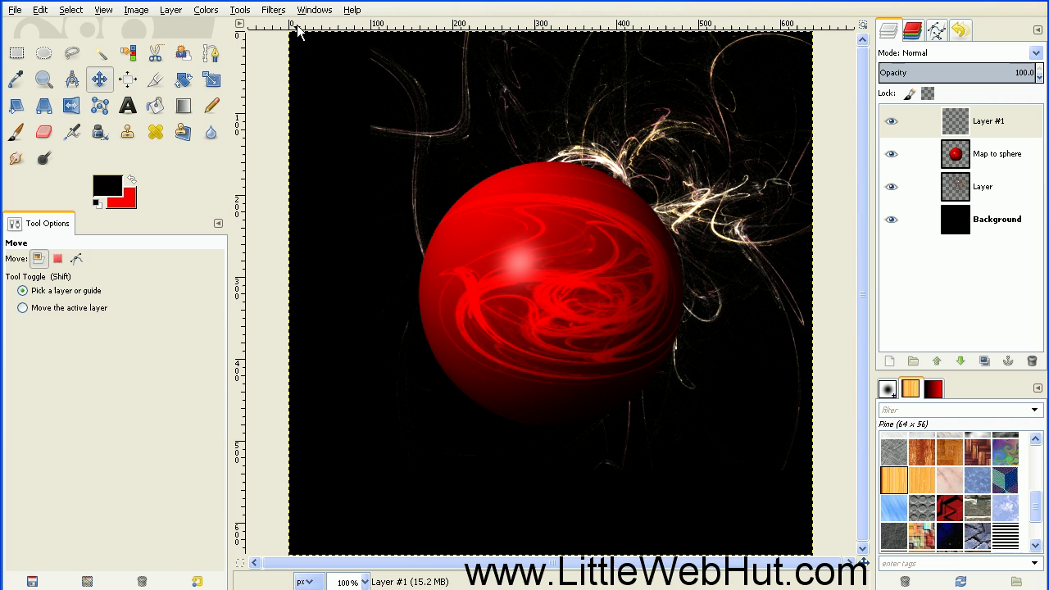
{"action": "left_click", "coordinate": [273, 10]}
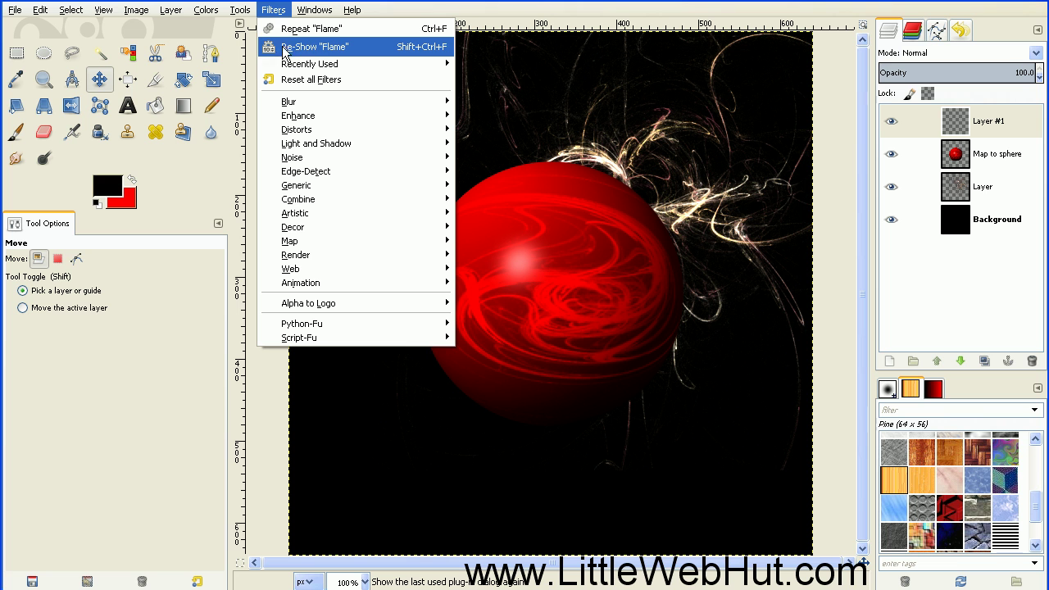
Step: Re-show the last Flame filter settings and bring up its flame variations editor
{"action": "left_click", "coordinate": [327, 47]}
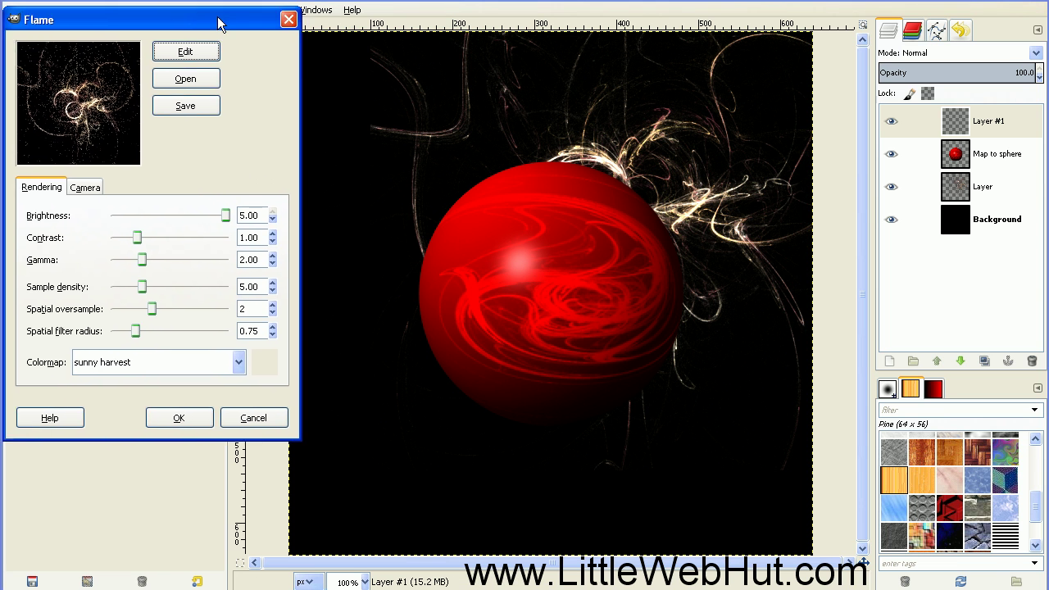
{"action": "left_click_drag", "start_coordinate": [223, 23], "coordinate": [270, 38]}
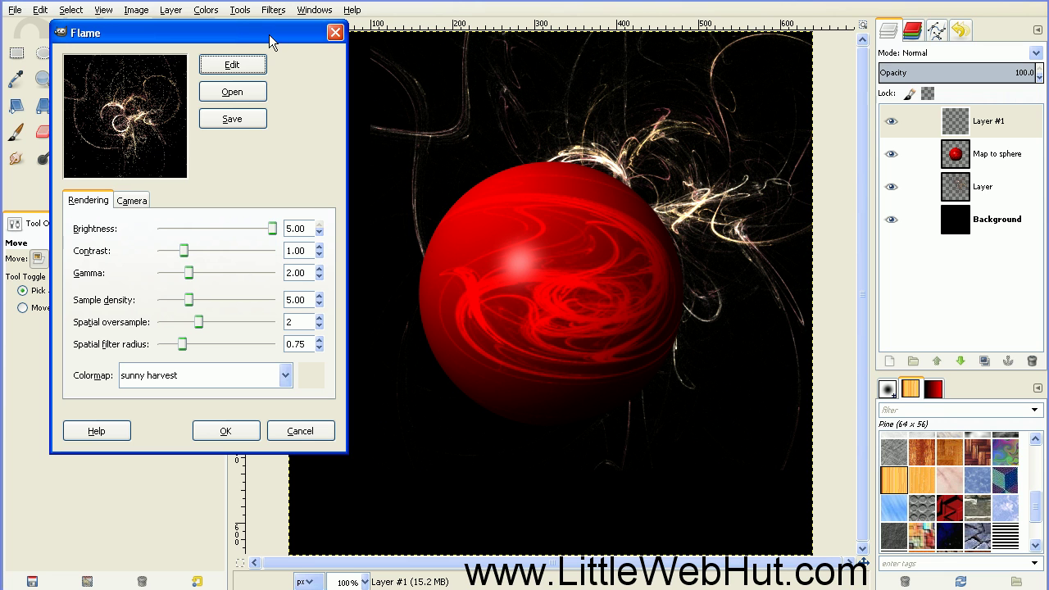
{"action": "left_click", "coordinate": [229, 70]}
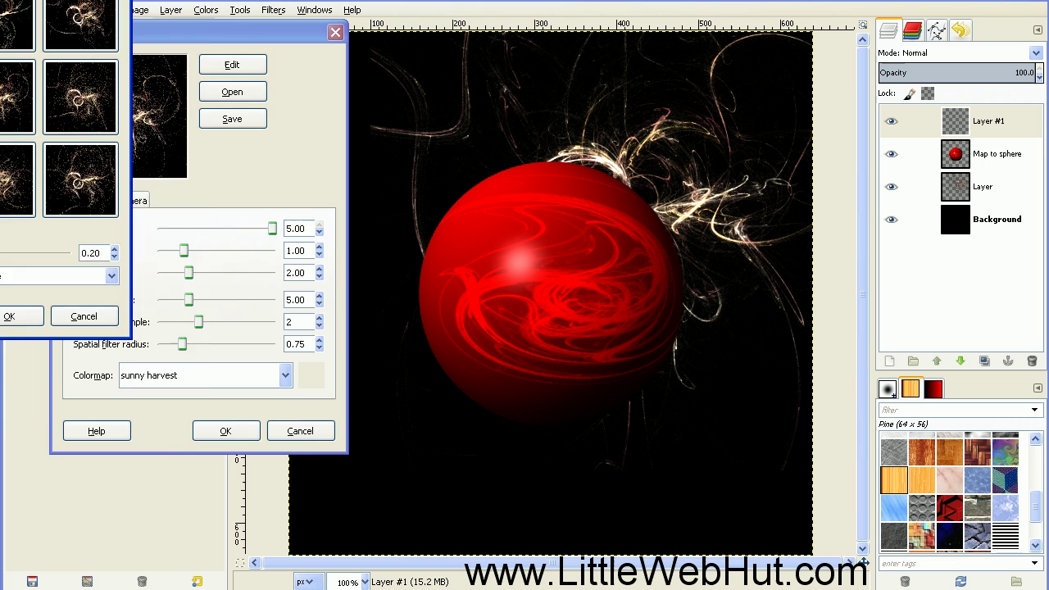
{"action": "left_click_drag", "start_coordinate": [80, 24], "coordinate": [262, 98]}
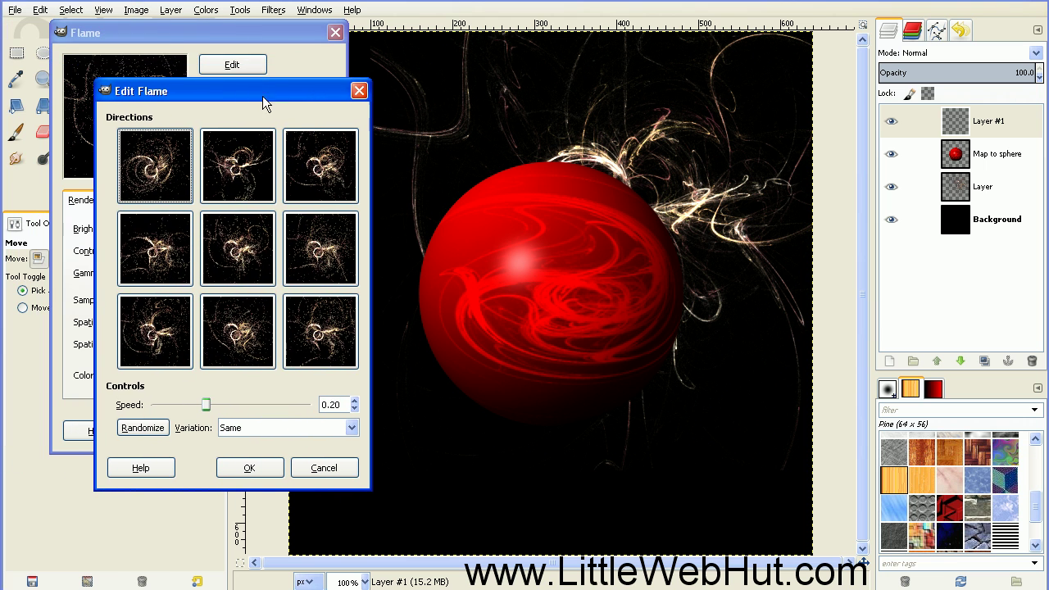
Step: Randomize the flame variations five times and accept a golden sunny-harvest pattern
{"action": "left_click", "coordinate": [143, 428]}
{"action": "left_click", "coordinate": [145, 434]}
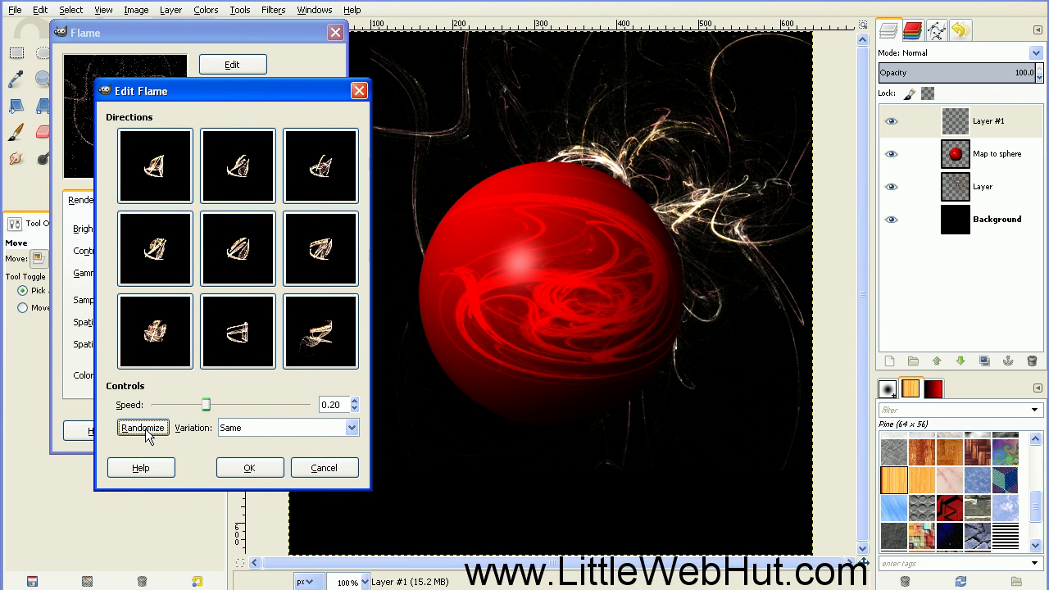
{"action": "left_click", "coordinate": [145, 434]}
{"action": "left_click", "coordinate": [146, 434]}
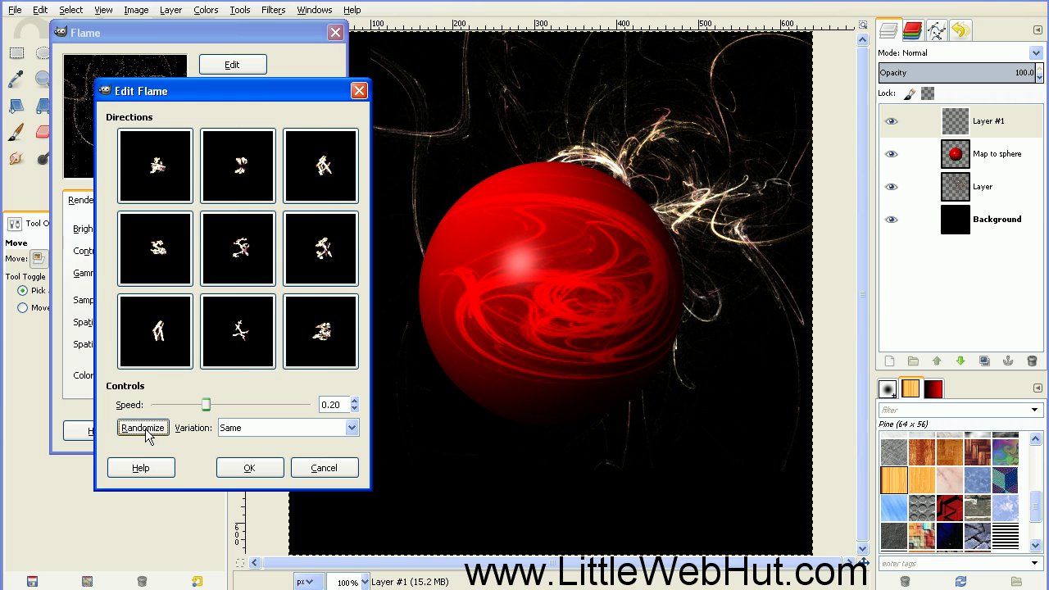
{"action": "left_click", "coordinate": [146, 434]}
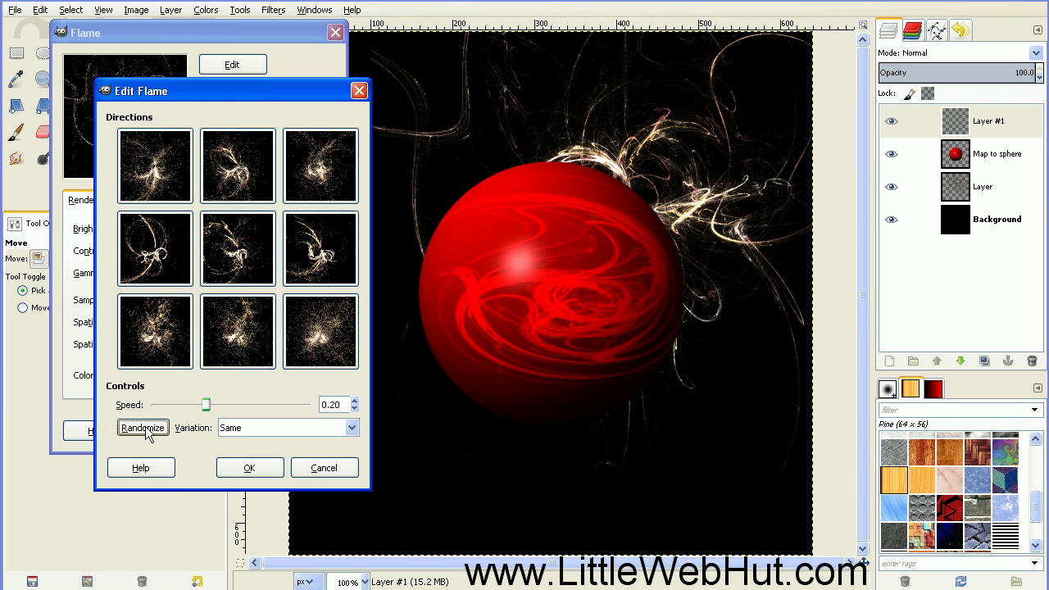
{"action": "left_click", "coordinate": [248, 467]}
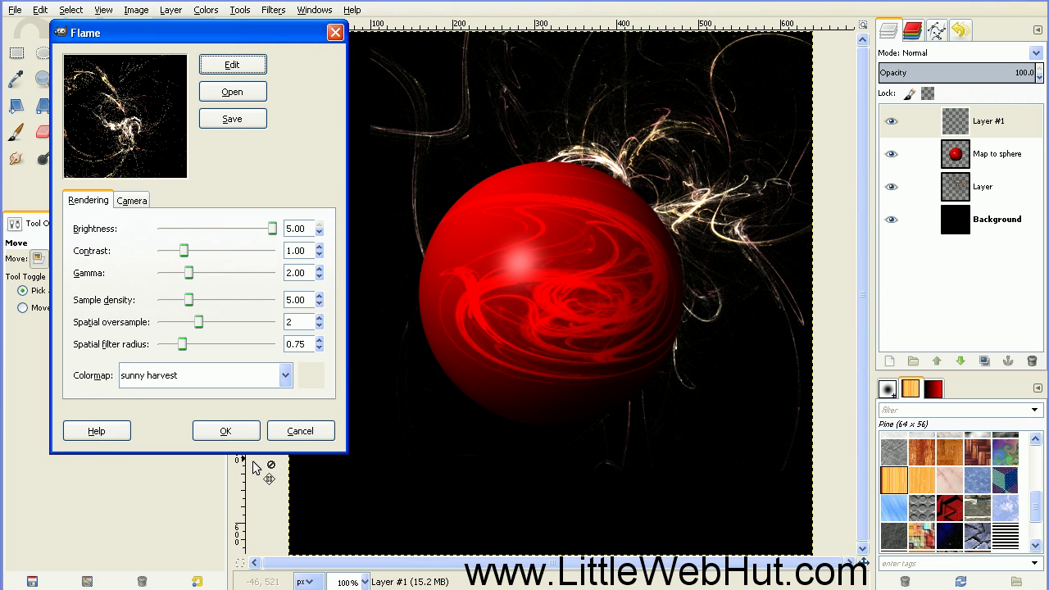
Step: Render the golden flame onto Layer #1 and shift it slightly left and down
{"action": "left_click", "coordinate": [236, 433]}
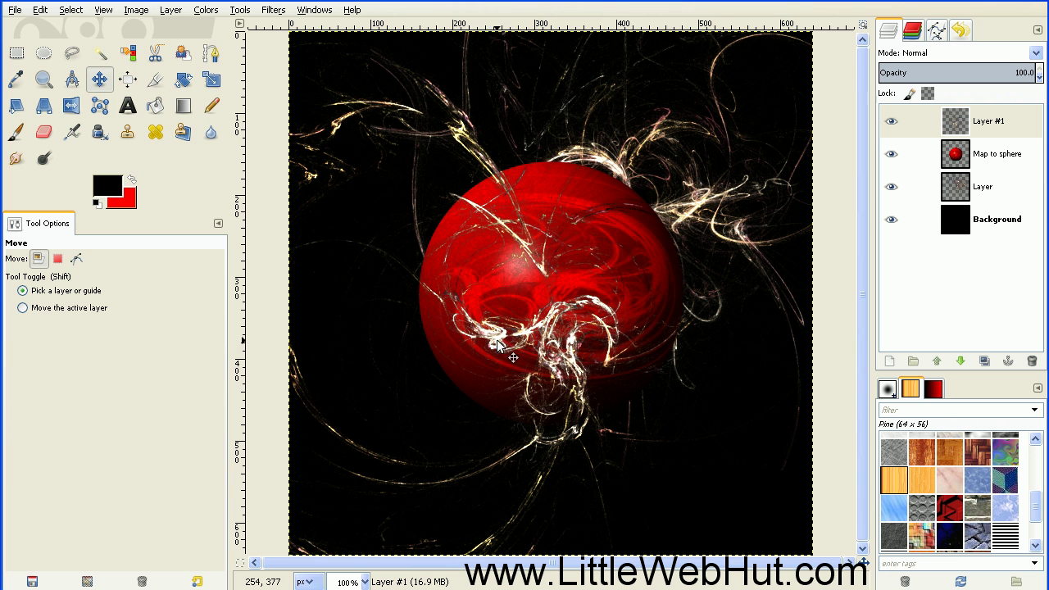
{"action": "left_click_drag", "start_coordinate": [498, 342], "coordinate": [442, 350]}
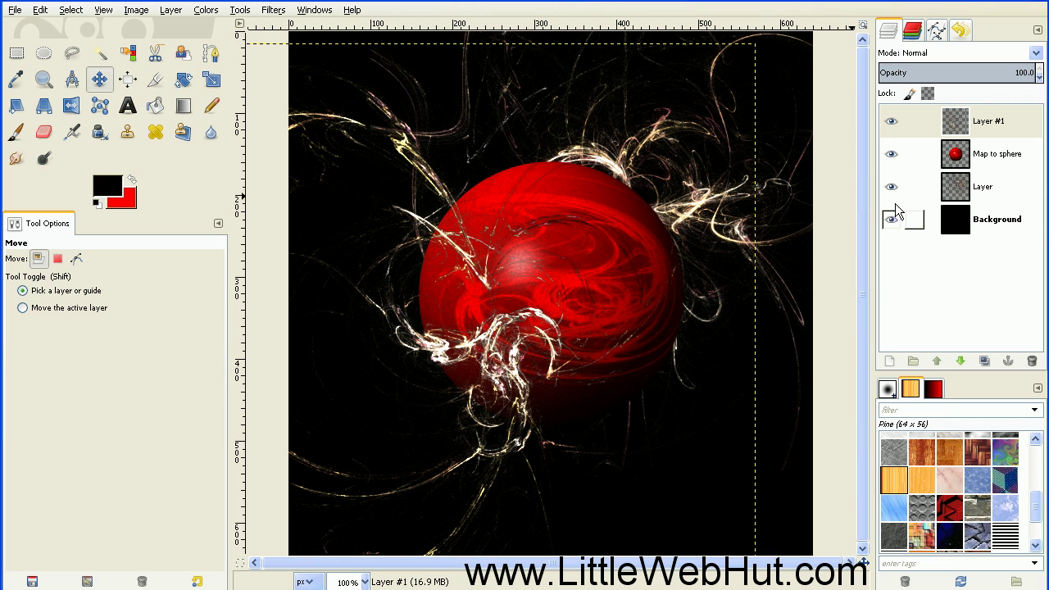
Step: On the Background layer, add a blue Supernova at the upper left with radius 10
{"action": "left_click", "coordinate": [948, 225]}
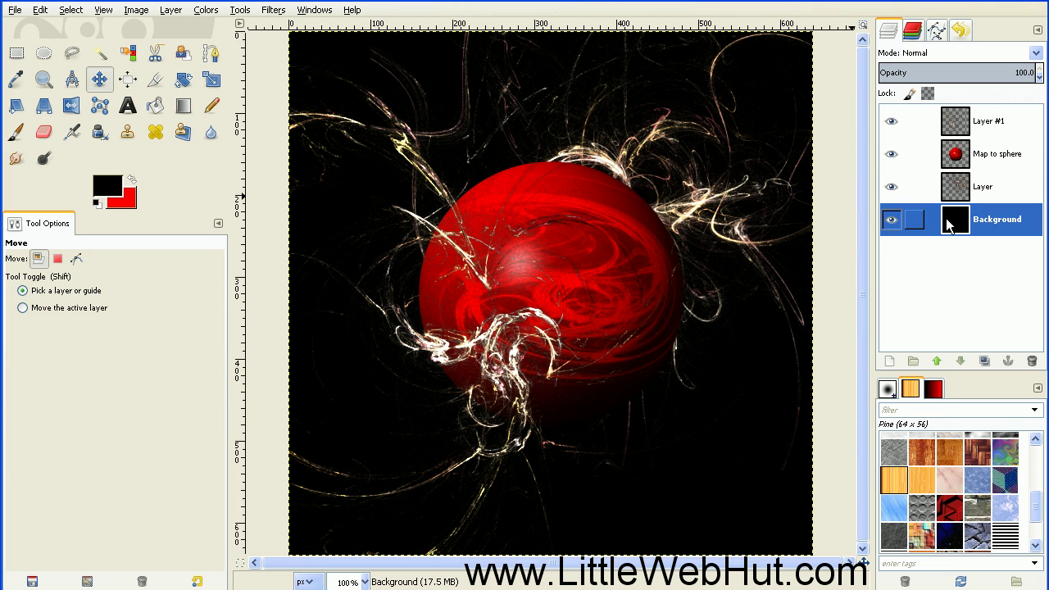
{"action": "left_click", "coordinate": [273, 11]}
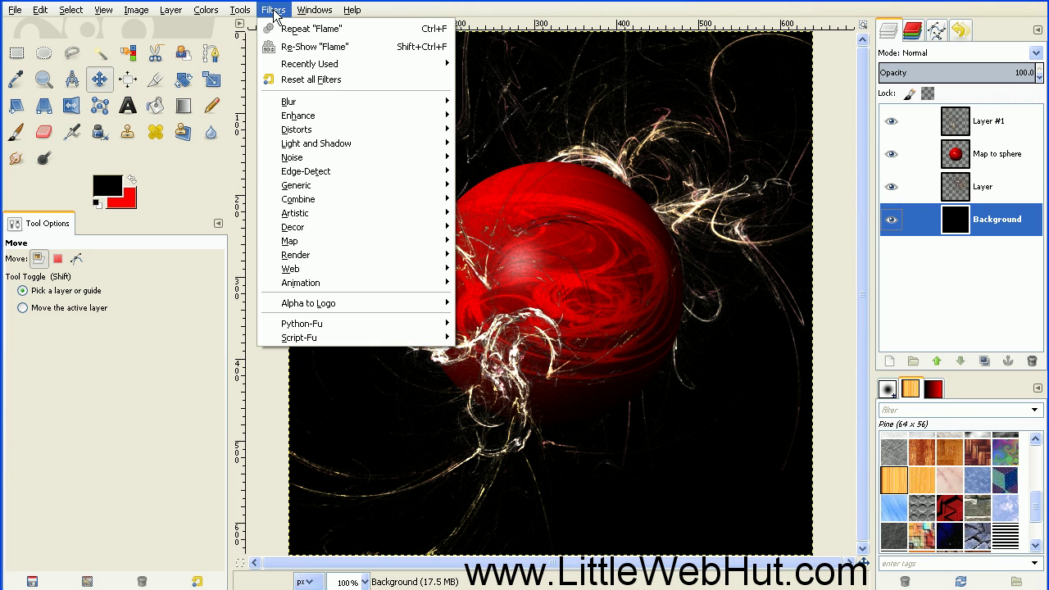
{"action": "mouse_move", "coordinate": [344, 144]}
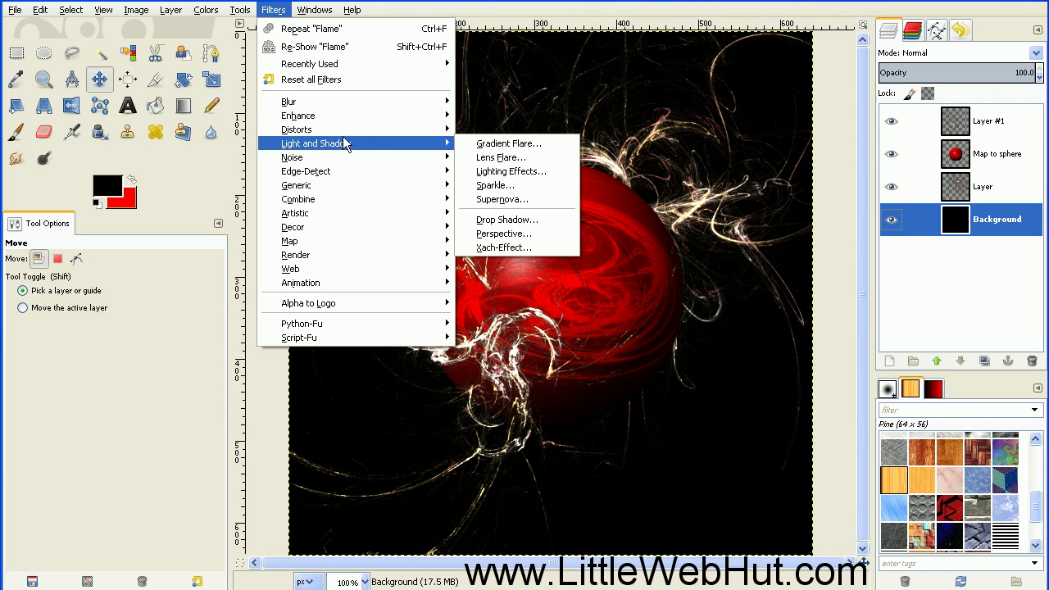
{"action": "left_click", "coordinate": [502, 200]}
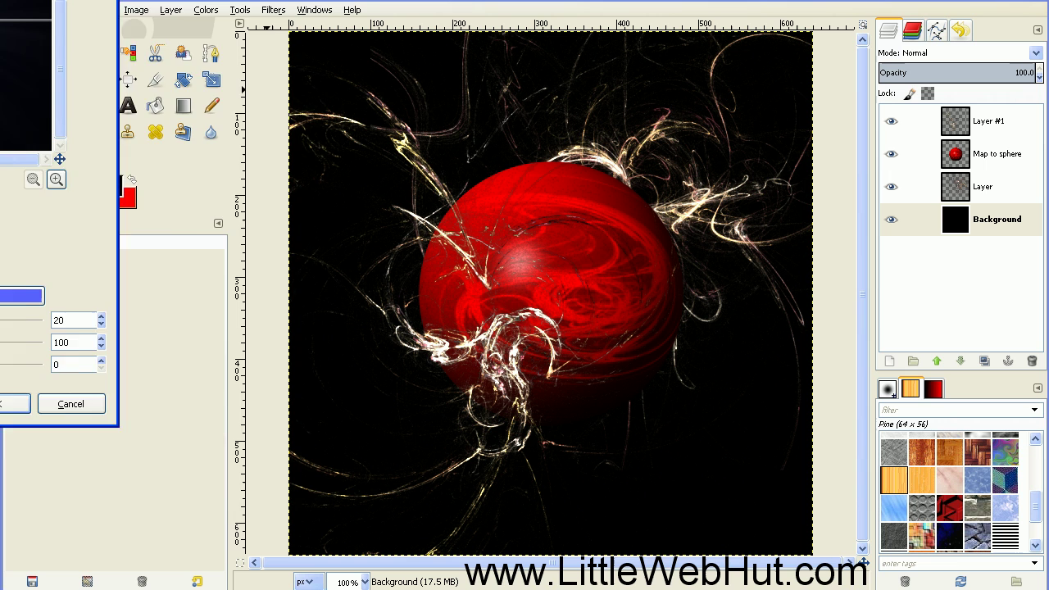
{"action": "left_click_drag", "start_coordinate": [219, 62], "coordinate": [240, 53]}
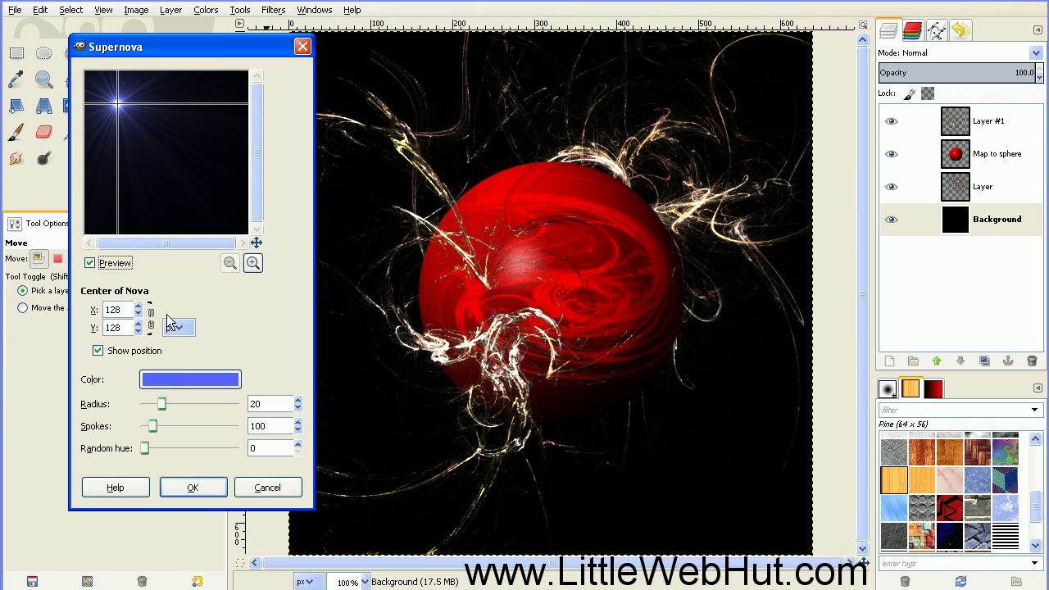
{"action": "left_click", "coordinate": [298, 408]}
{"action": "left_click", "coordinate": [298, 408]}
{"action": "left_click", "coordinate": [297, 408]}
{"action": "left_click", "coordinate": [297, 409]}
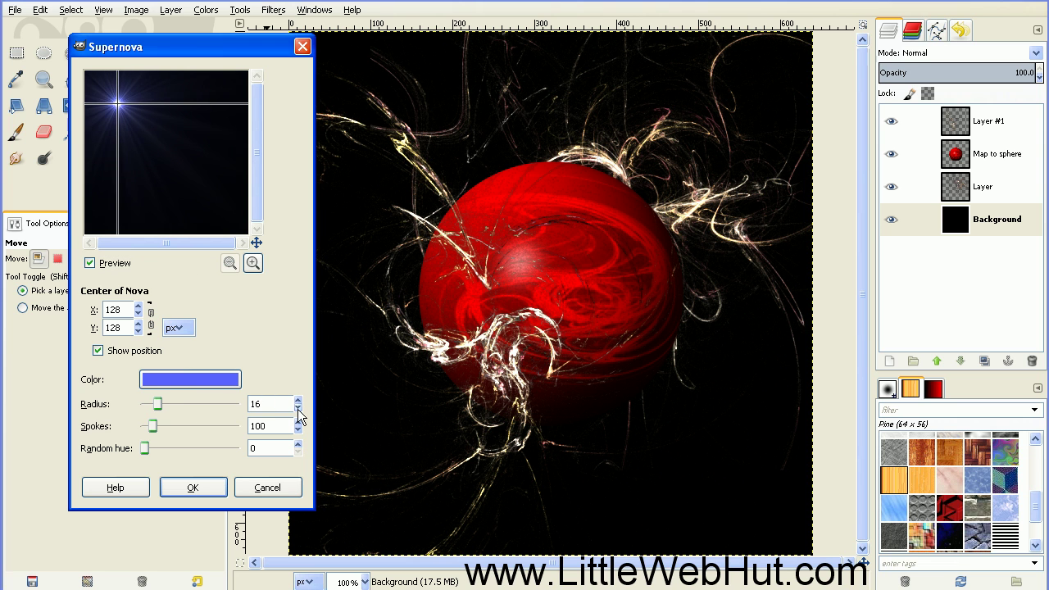
{"action": "left_click", "coordinate": [298, 408]}
{"action": "left_click", "coordinate": [298, 409]}
{"action": "left_click", "coordinate": [298, 409]}
{"action": "left_click", "coordinate": [298, 409]}
{"action": "left_click", "coordinate": [297, 409]}
{"action": "left_click", "coordinate": [297, 409]}
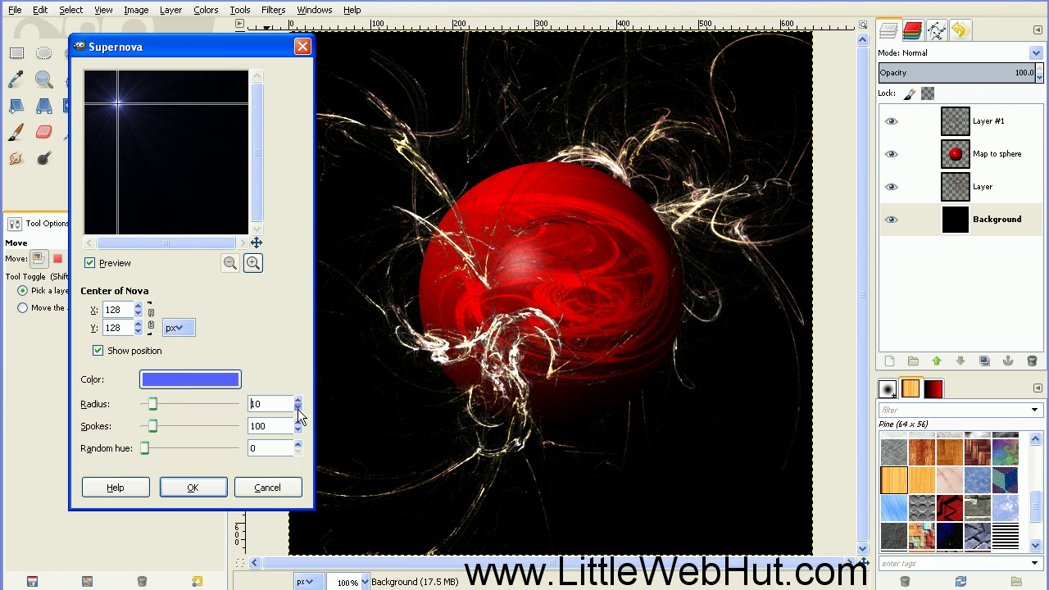
{"action": "left_click", "coordinate": [193, 487]}
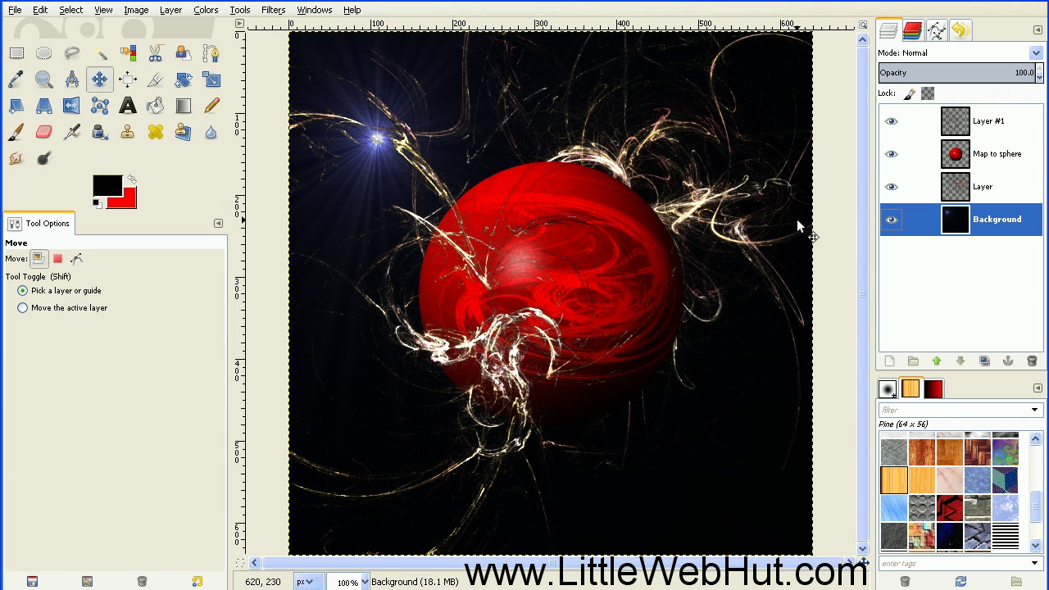